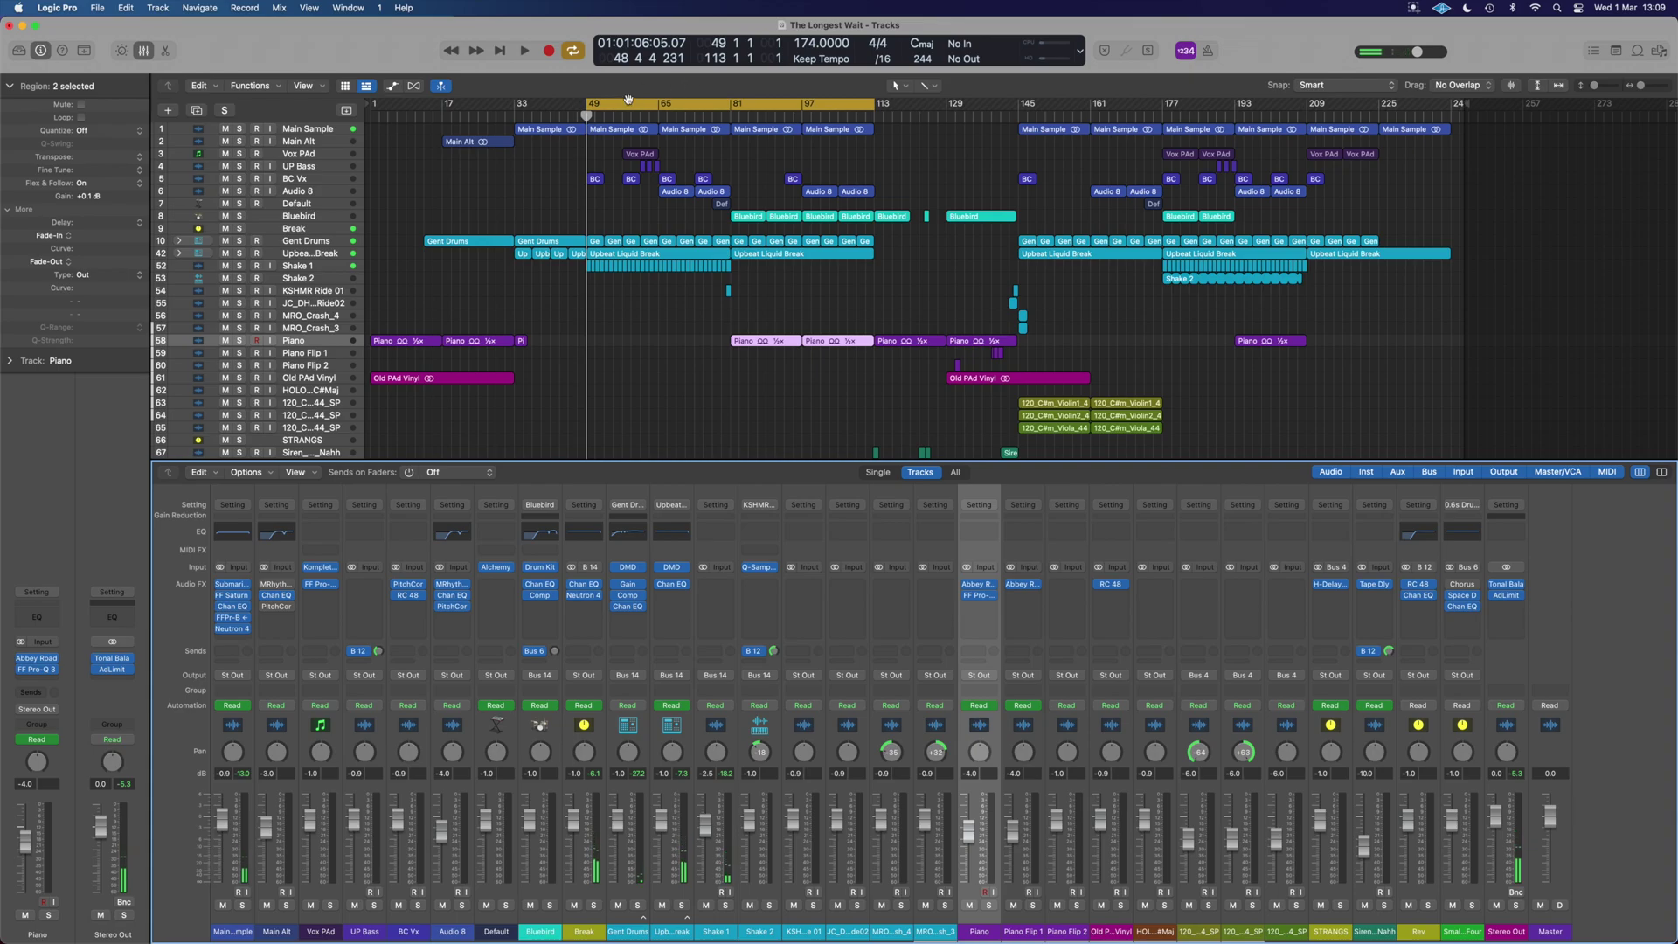
Step: Turn off the cycle range and move the playhead to around bar 30
{"action": "left_click", "coordinate": [629, 104]}
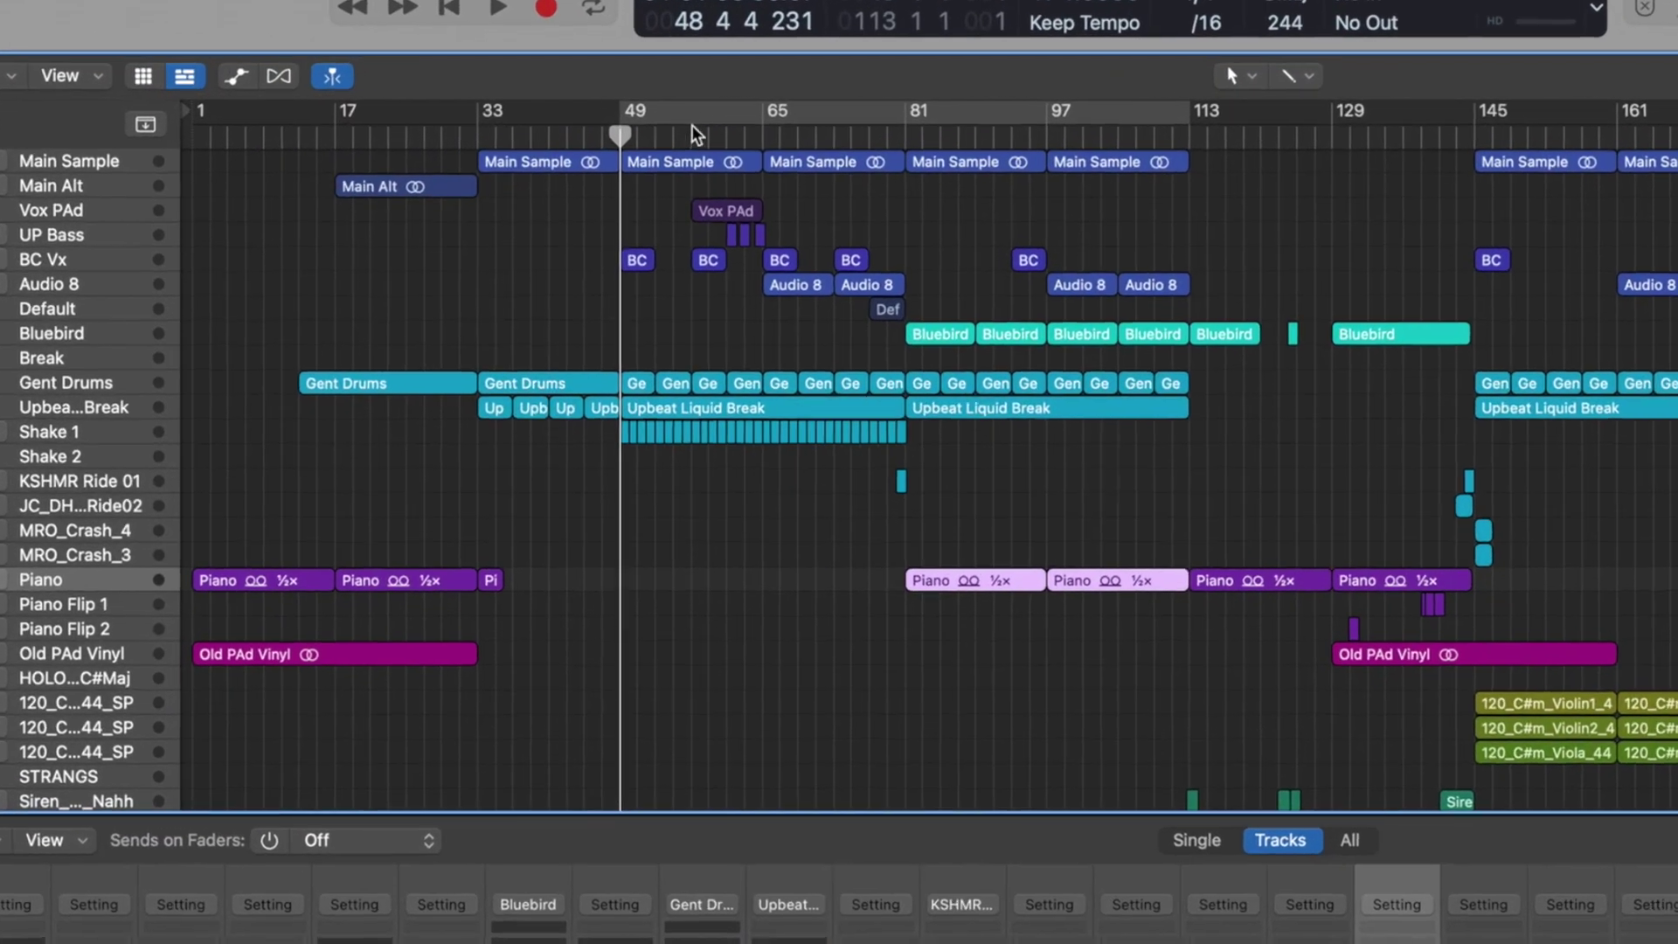
{"action": "left_click", "coordinate": [501, 112]}
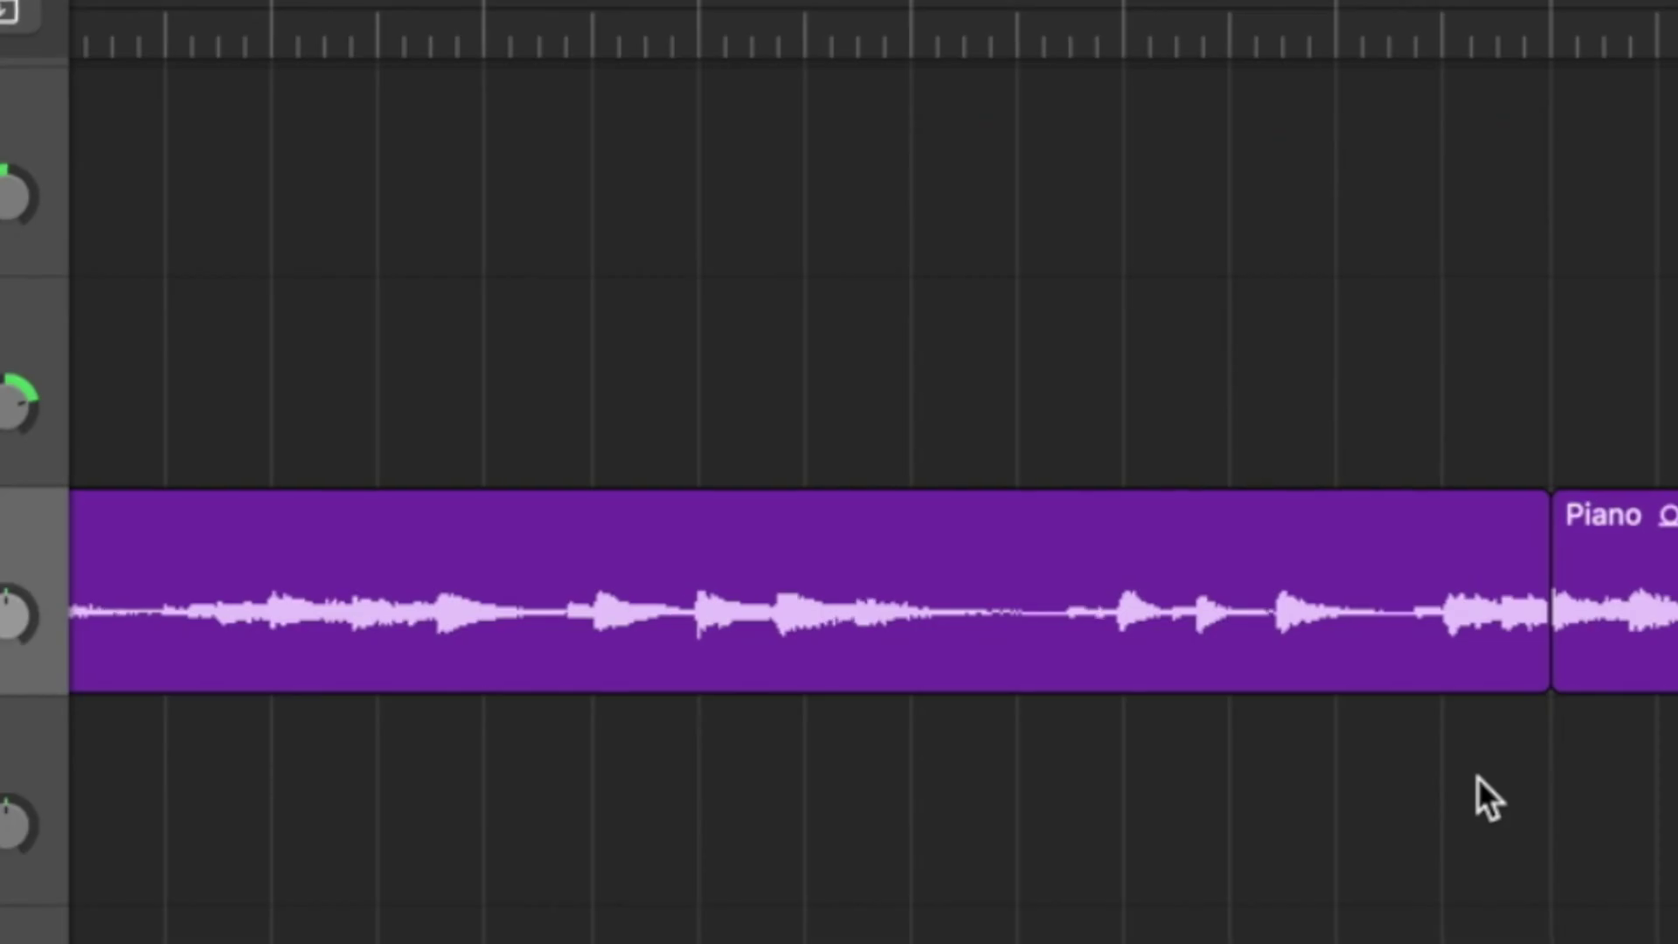
Step: Solo the Old PAd Vinyl region and show its region settings, with 145 fade-in and -12.0 dB gain
{"action": "scroll", "coordinate": [1495, 790], "scroll_direction": "down", "scroll_amount": 4}
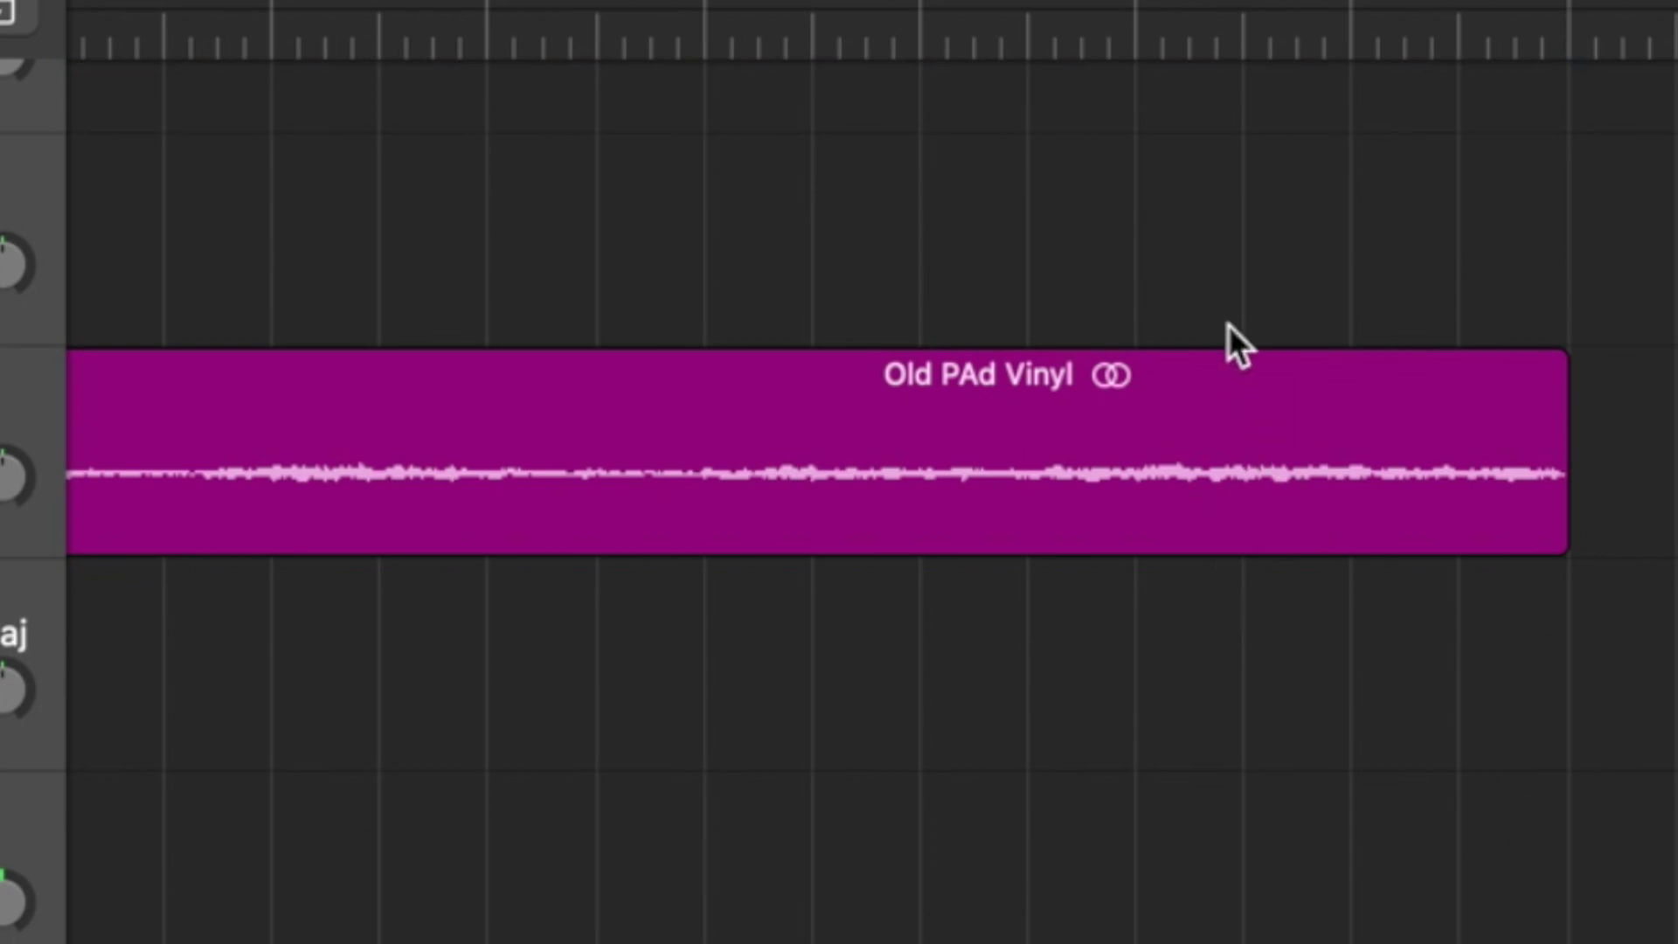
{"action": "left_click", "coordinate": [1132, 54]}
{"action": "key", "text": "super+a"}
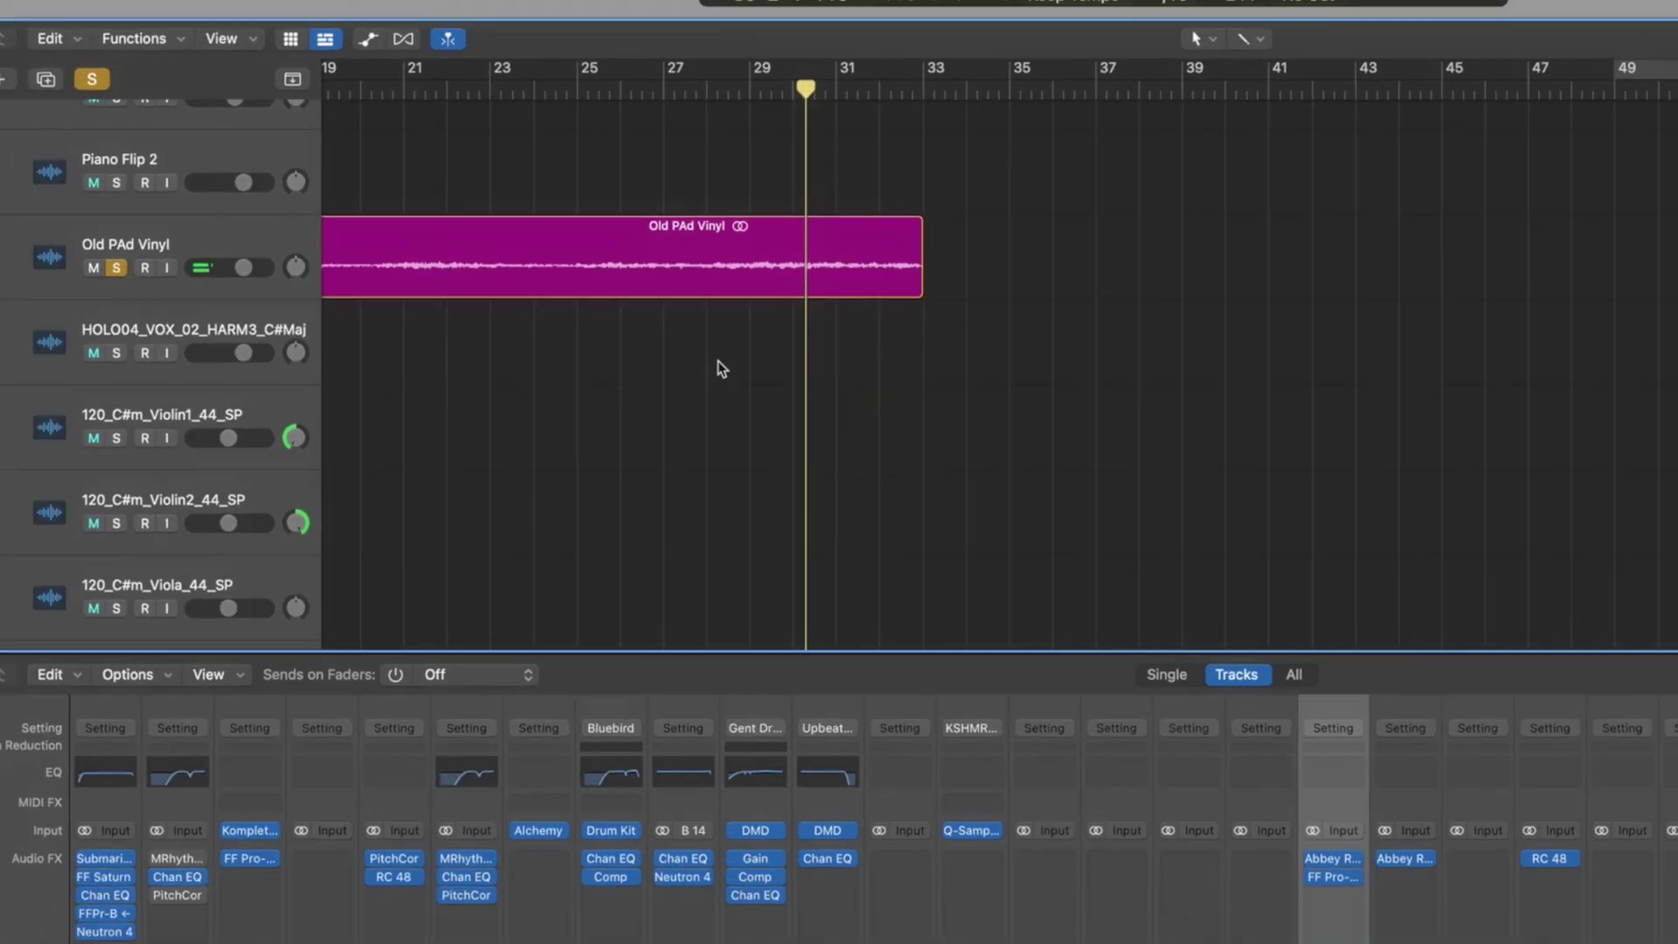
{"action": "key", "text": "i"}
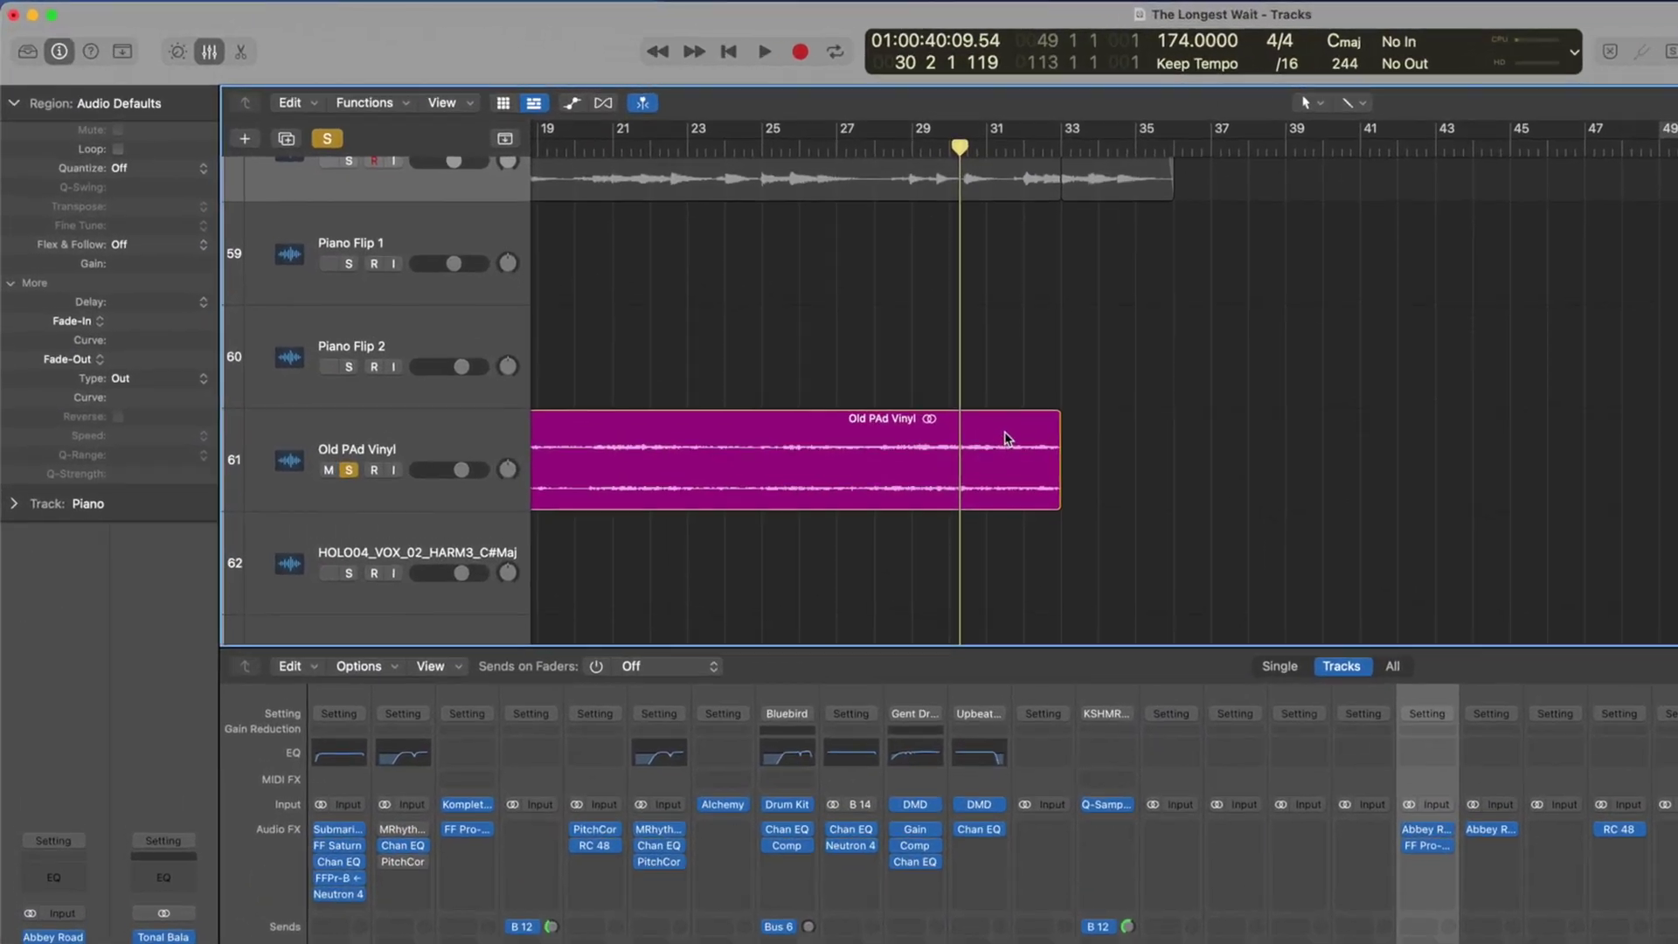
{"action": "left_click", "coordinate": [1006, 438]}
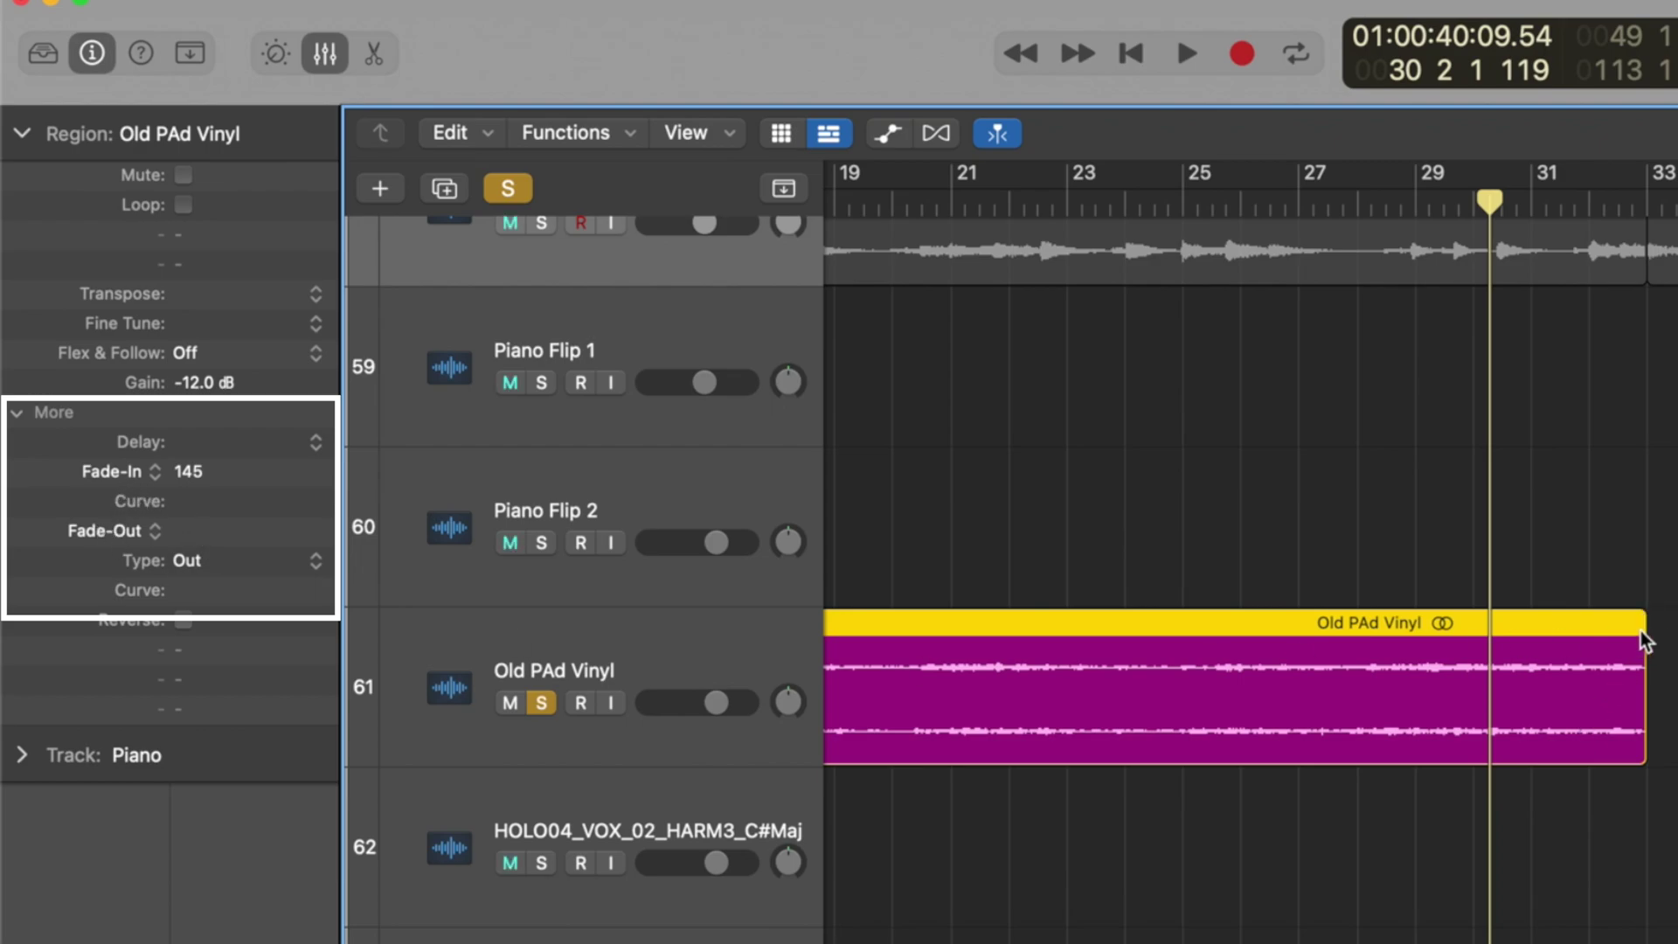
Step: Add a Slow Down fade-out across the second half of the Old PAd Vinyl region
{"action": "mouse_move", "coordinate": [1642, 621]}
{"action": "left_mouse_down"}
{"action": "mouse_move", "coordinate": [1623, 612]}
{"action": "mouse_move", "coordinate": [1666, 616]}
{"action": "left_mouse_up"}
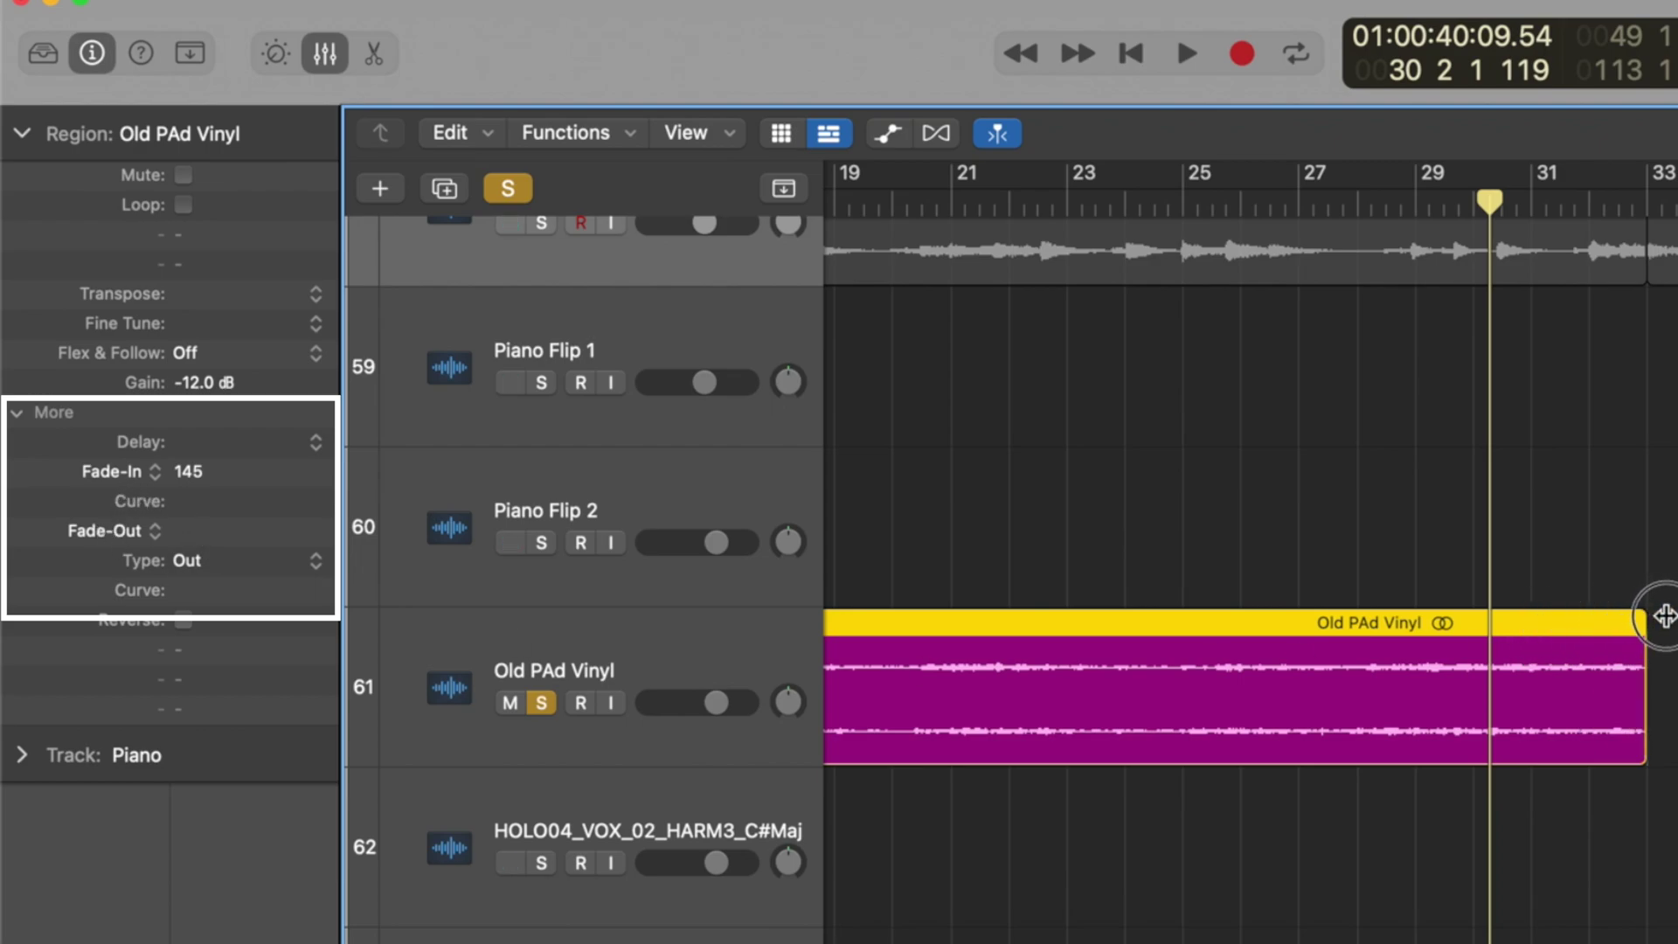
{"action": "left_click", "coordinate": [105, 531]}
{"action": "left_click", "coordinate": [131, 567]}
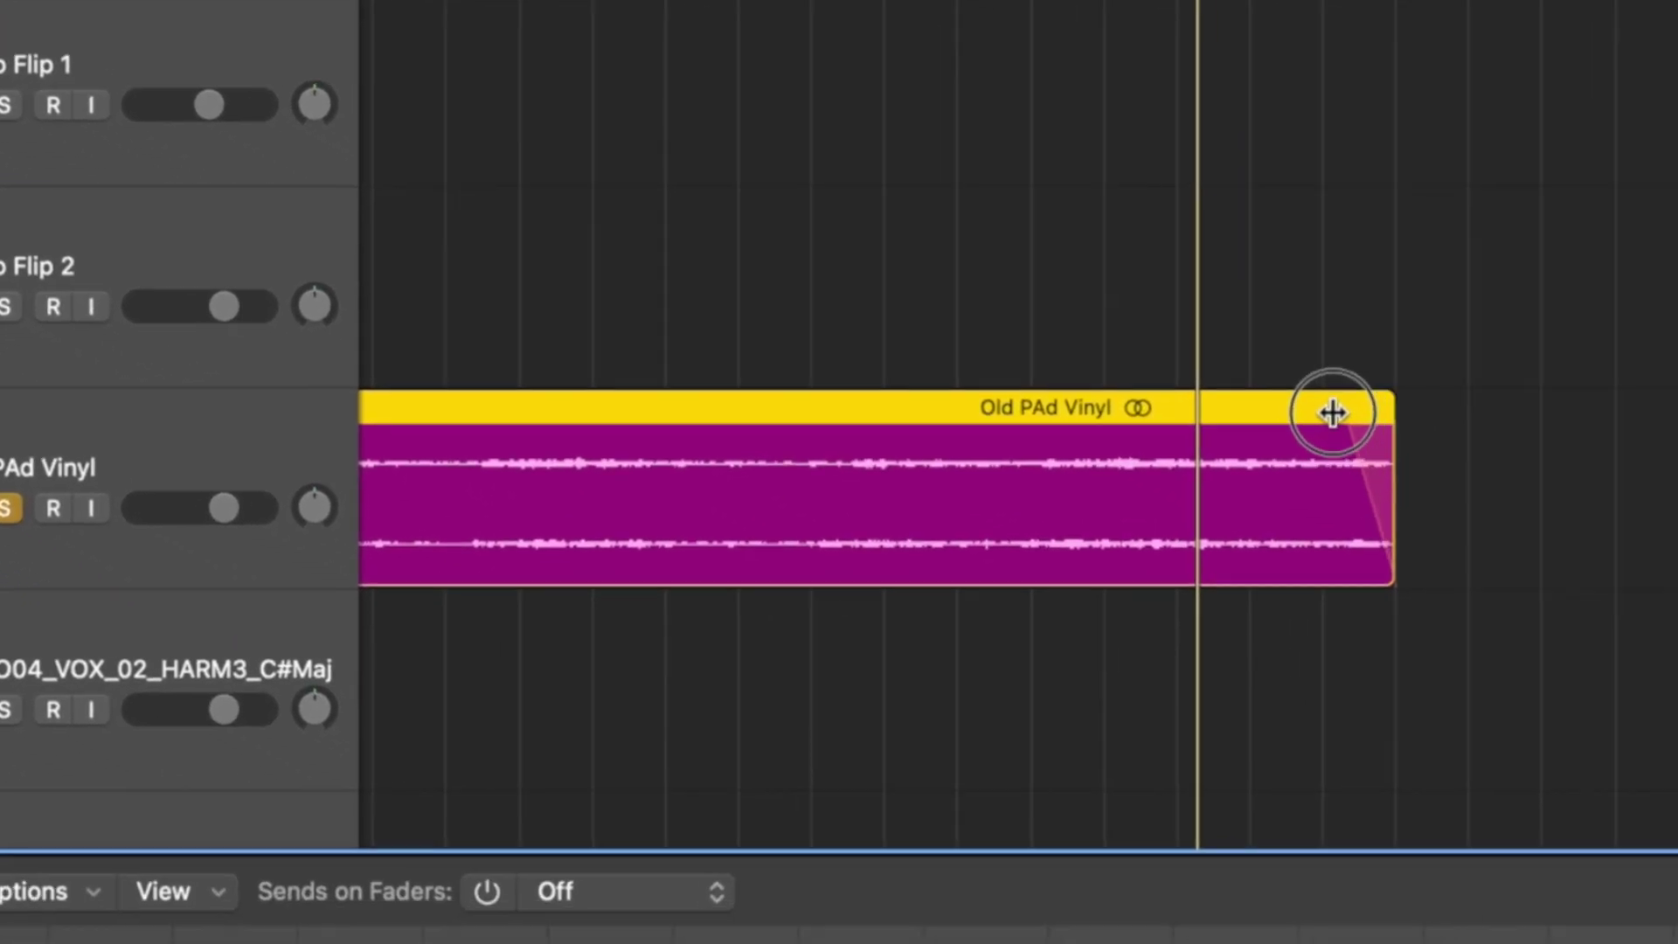
{"action": "left_click_drag", "start_coordinate": [1677, 630], "coordinate": [1390, 649]}
Step: Audition the slow-down, then shorten it to the region's last moment
{"action": "key", "text": "space"}
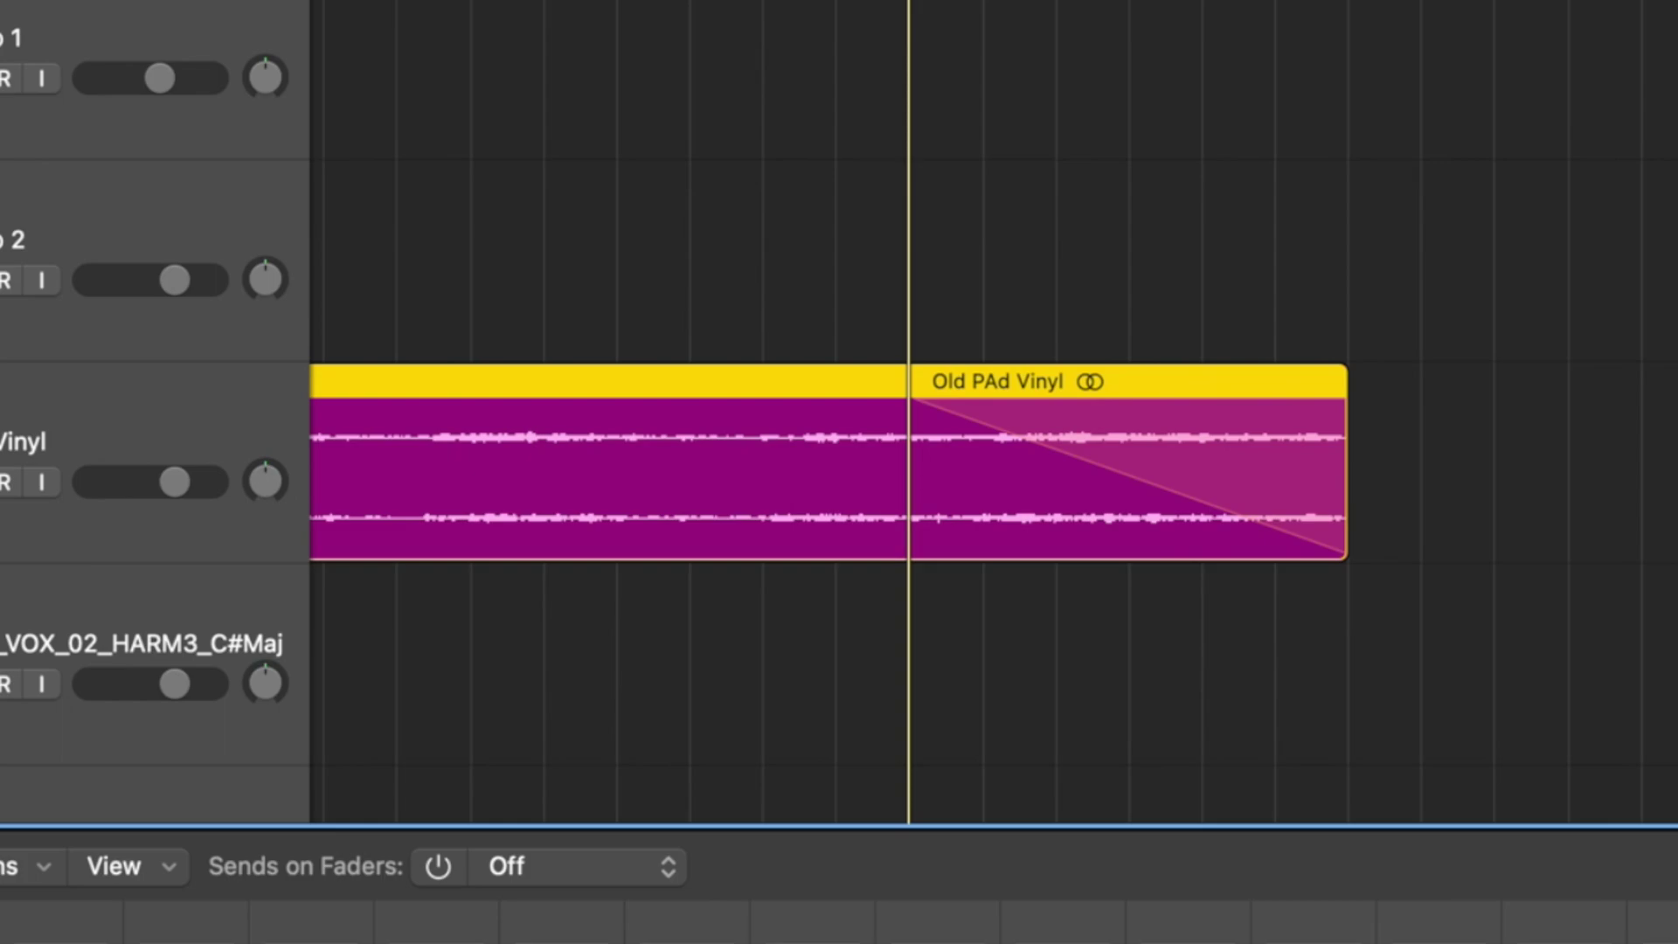
{"action": "key", "text": "space"}
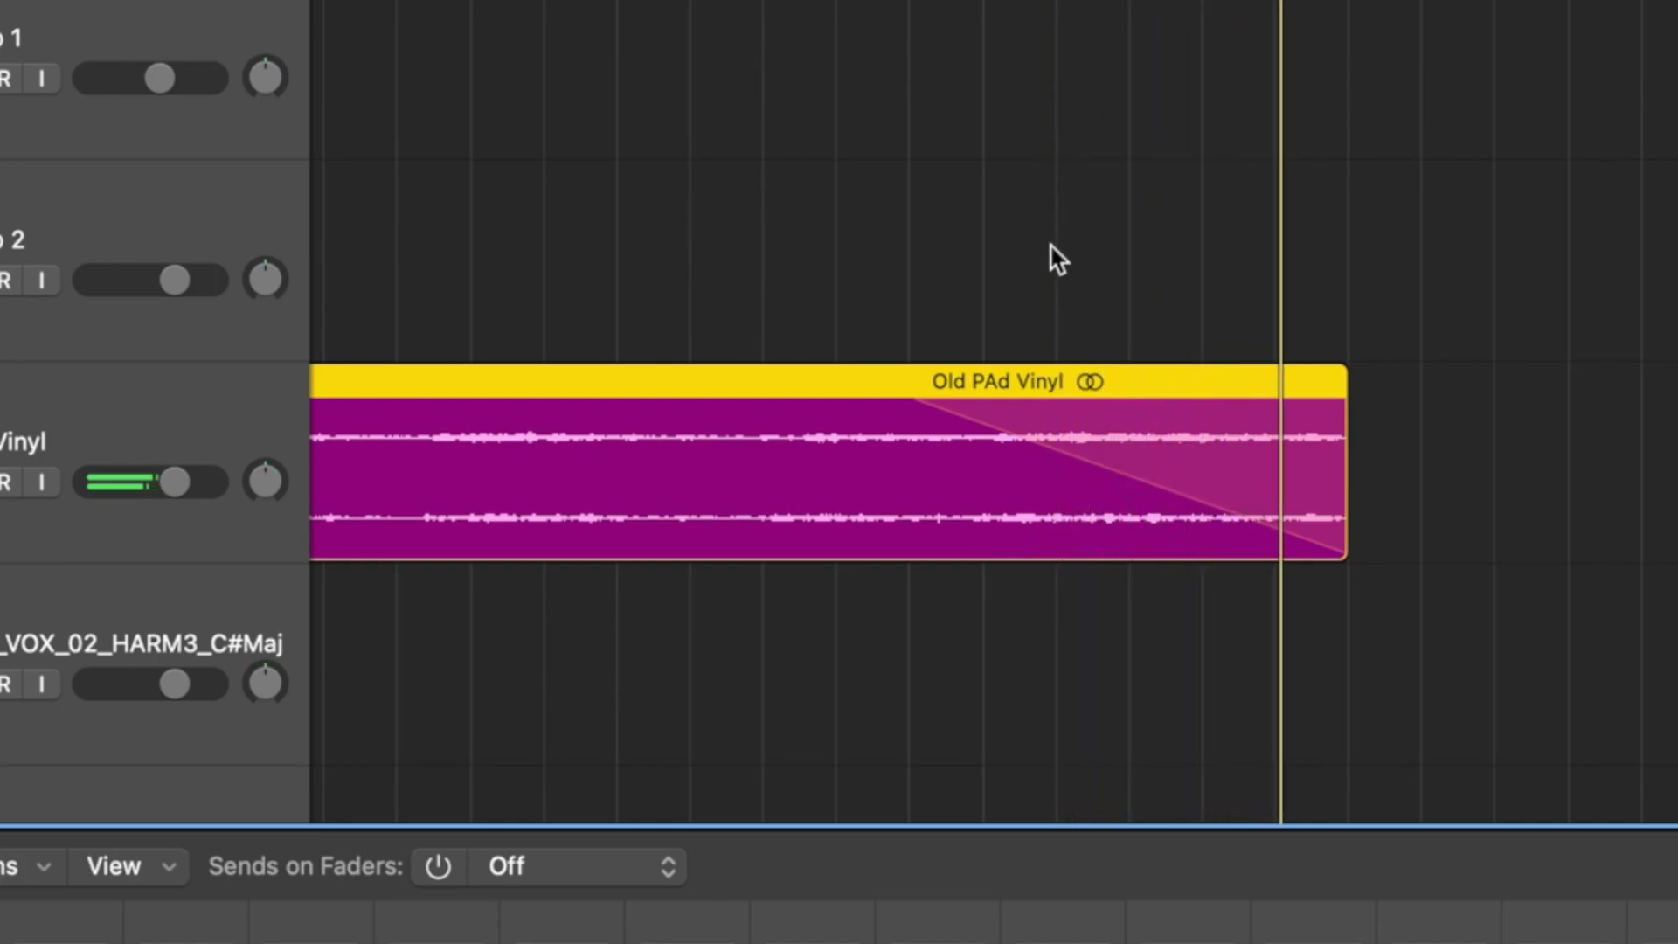
{"action": "left_click_drag", "start_coordinate": [921, 384], "coordinate": [1321, 391]}
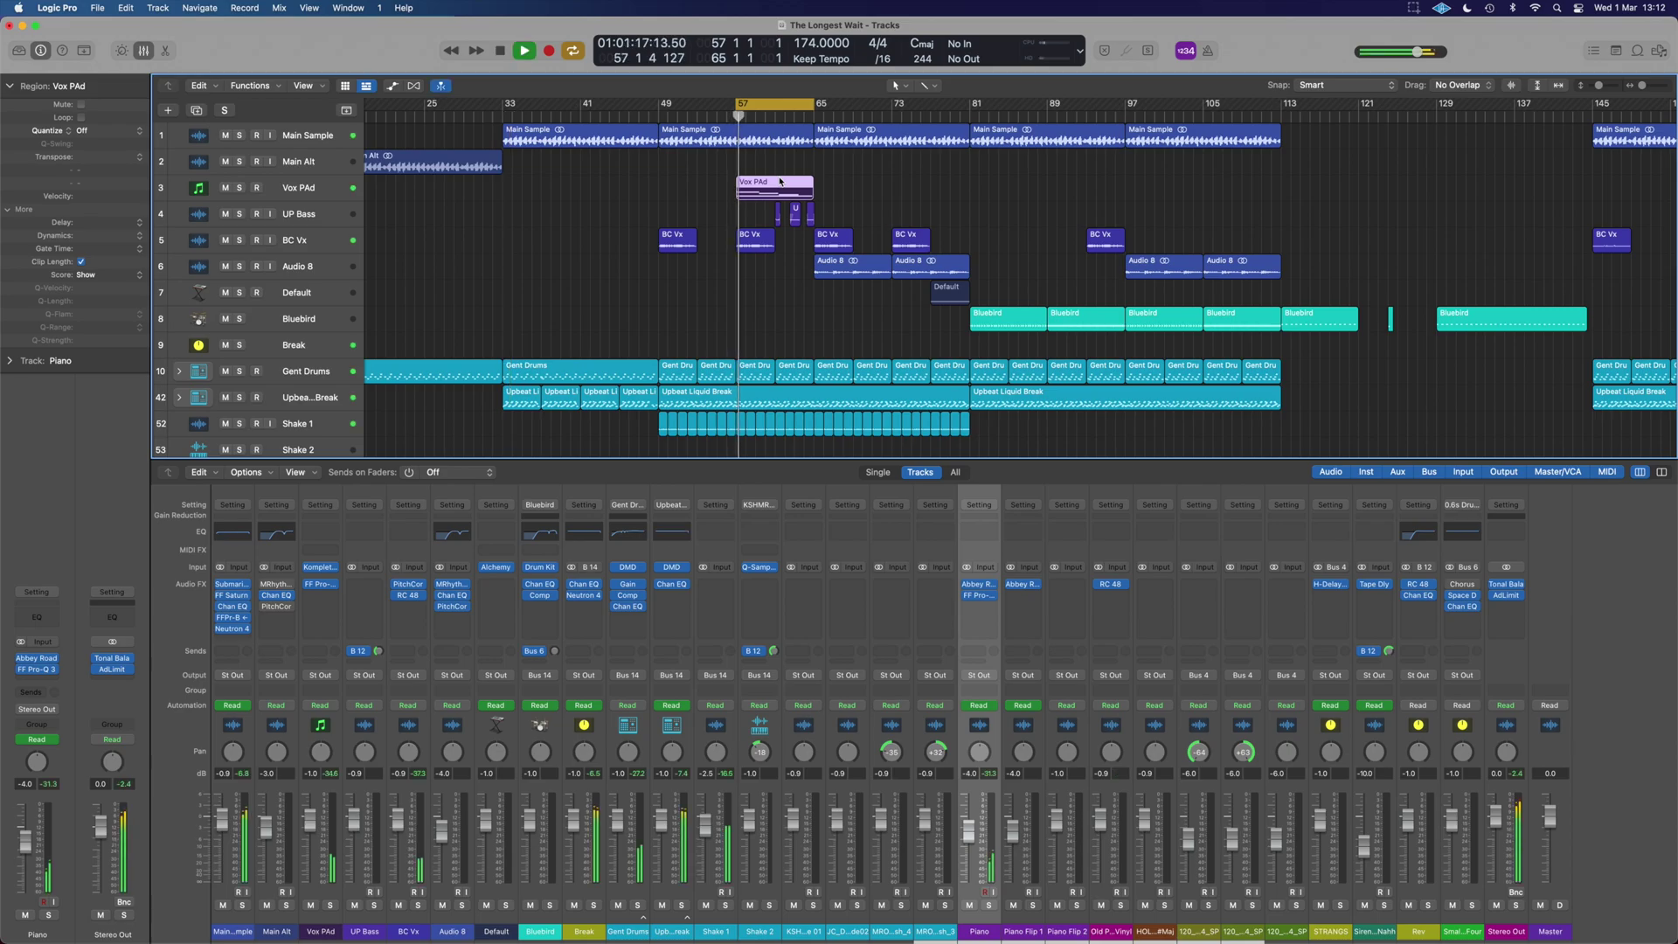
Step: Solo the Vox PAd track
{"action": "left_click", "coordinate": [240, 188]}
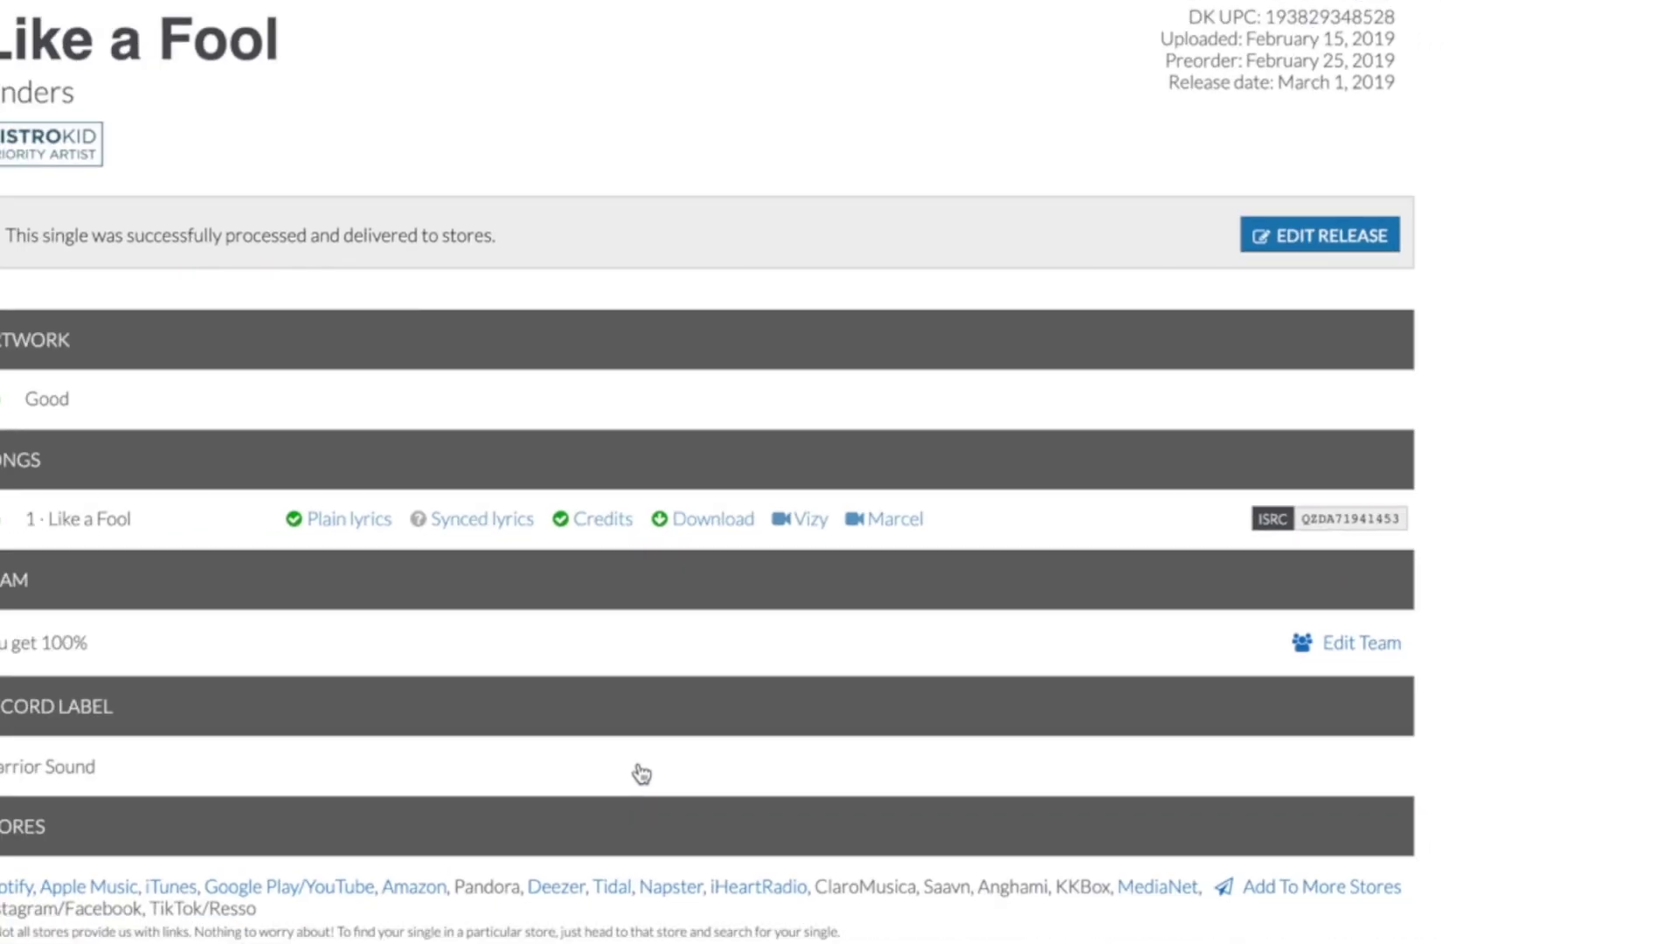
{"action": "scroll", "coordinate": [783, 644], "scroll_direction": "up", "scroll_amount": 3}
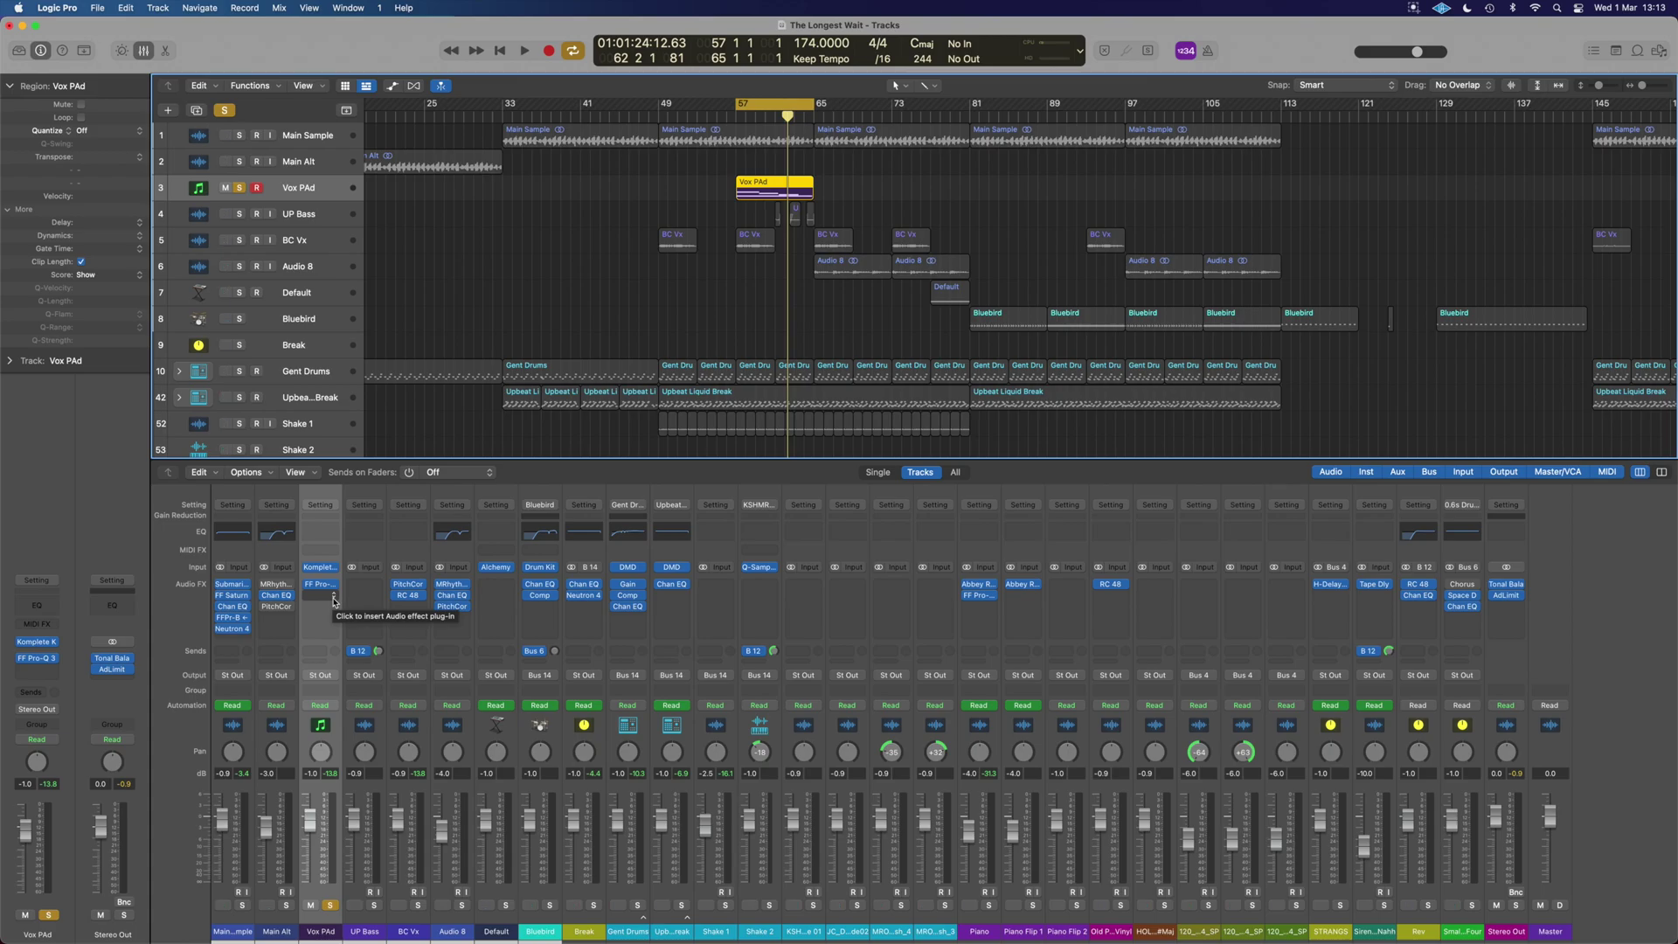
Step: Insert a stereo Pitch Shifter into an empty Audio FX slot on the Vox PAd channel
{"action": "left_click", "coordinate": [333, 598]}
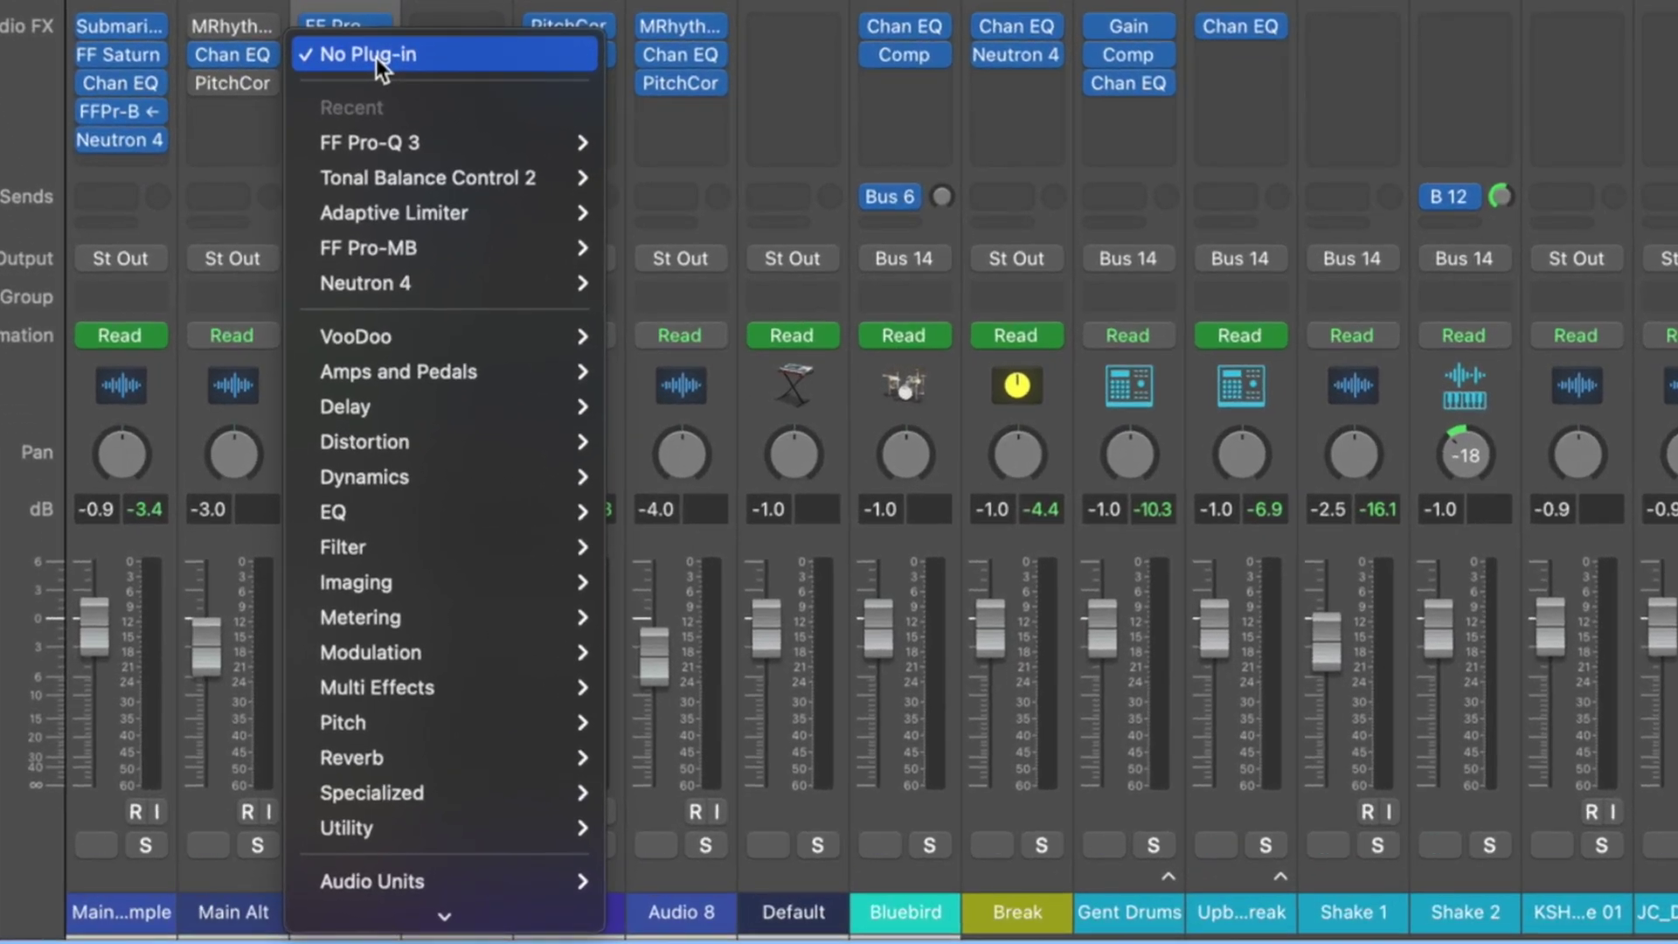
{"action": "mouse_move", "coordinate": [383, 724]}
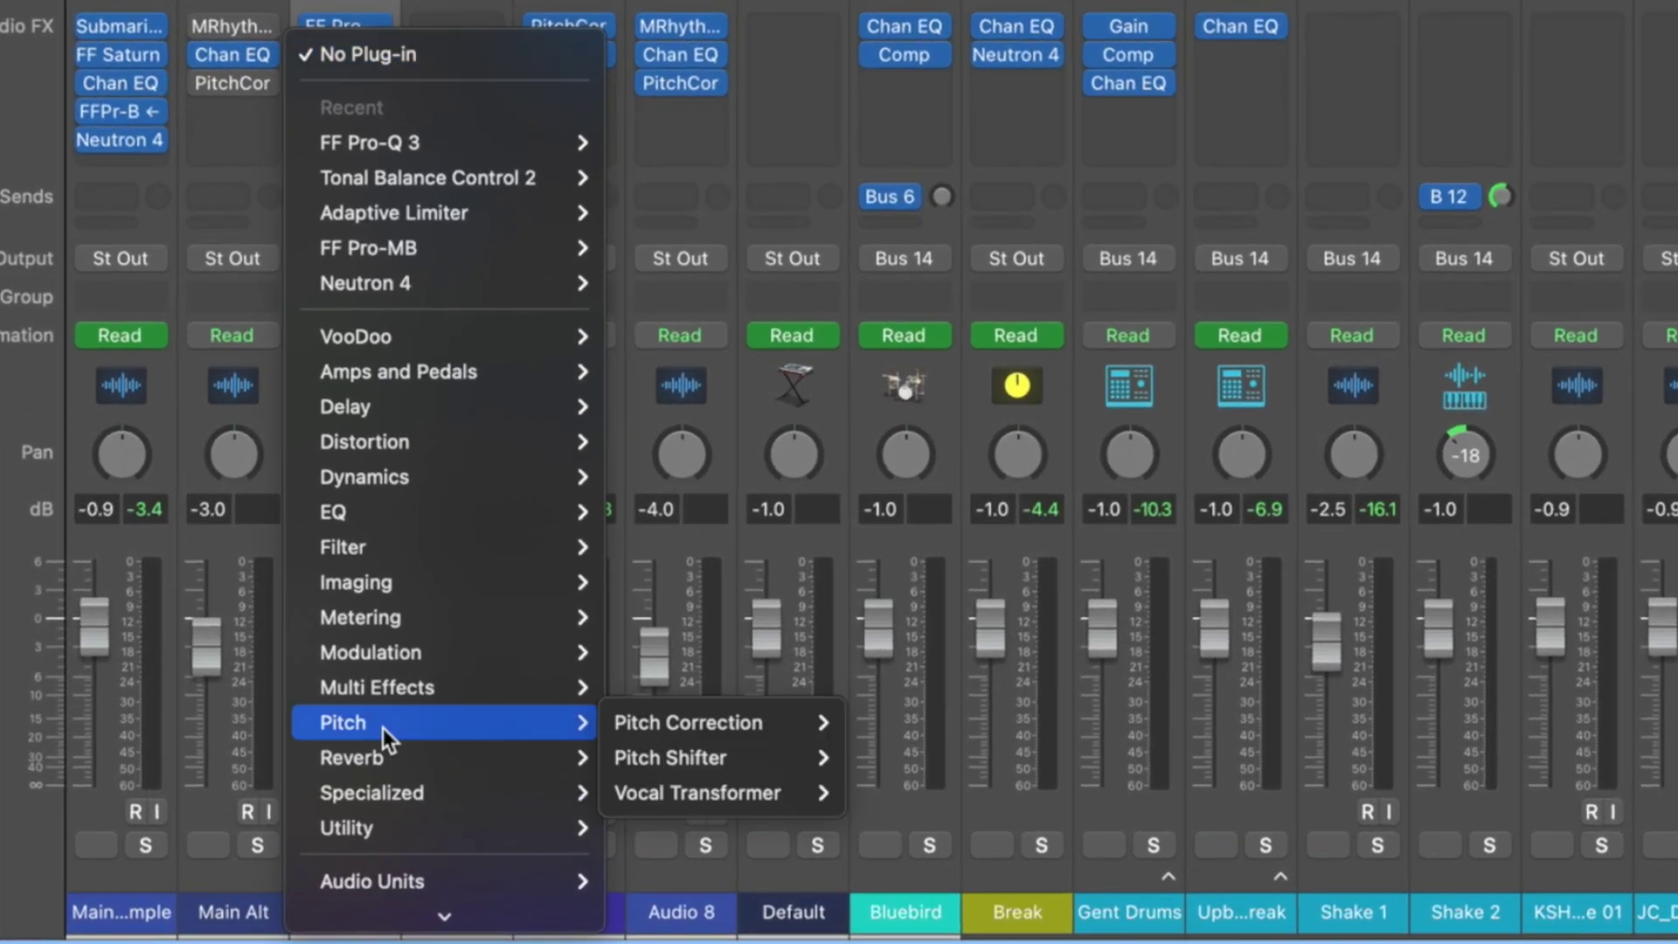
{"action": "mouse_move", "coordinate": [690, 760]}
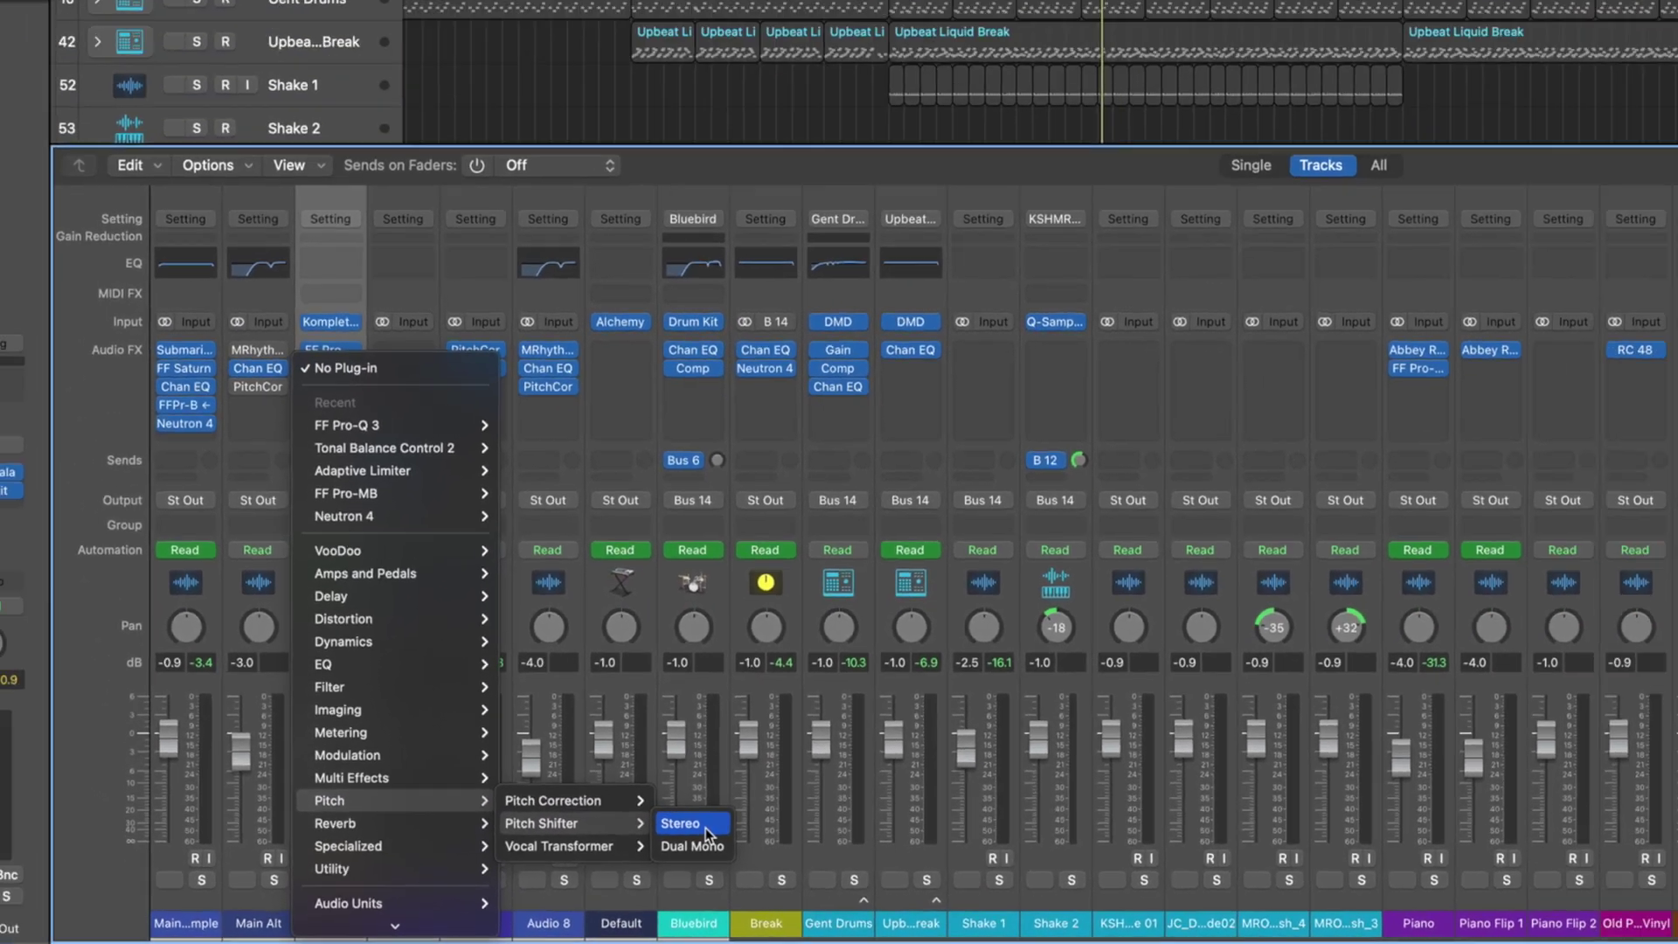
{"action": "left_click", "coordinate": [905, 761]}
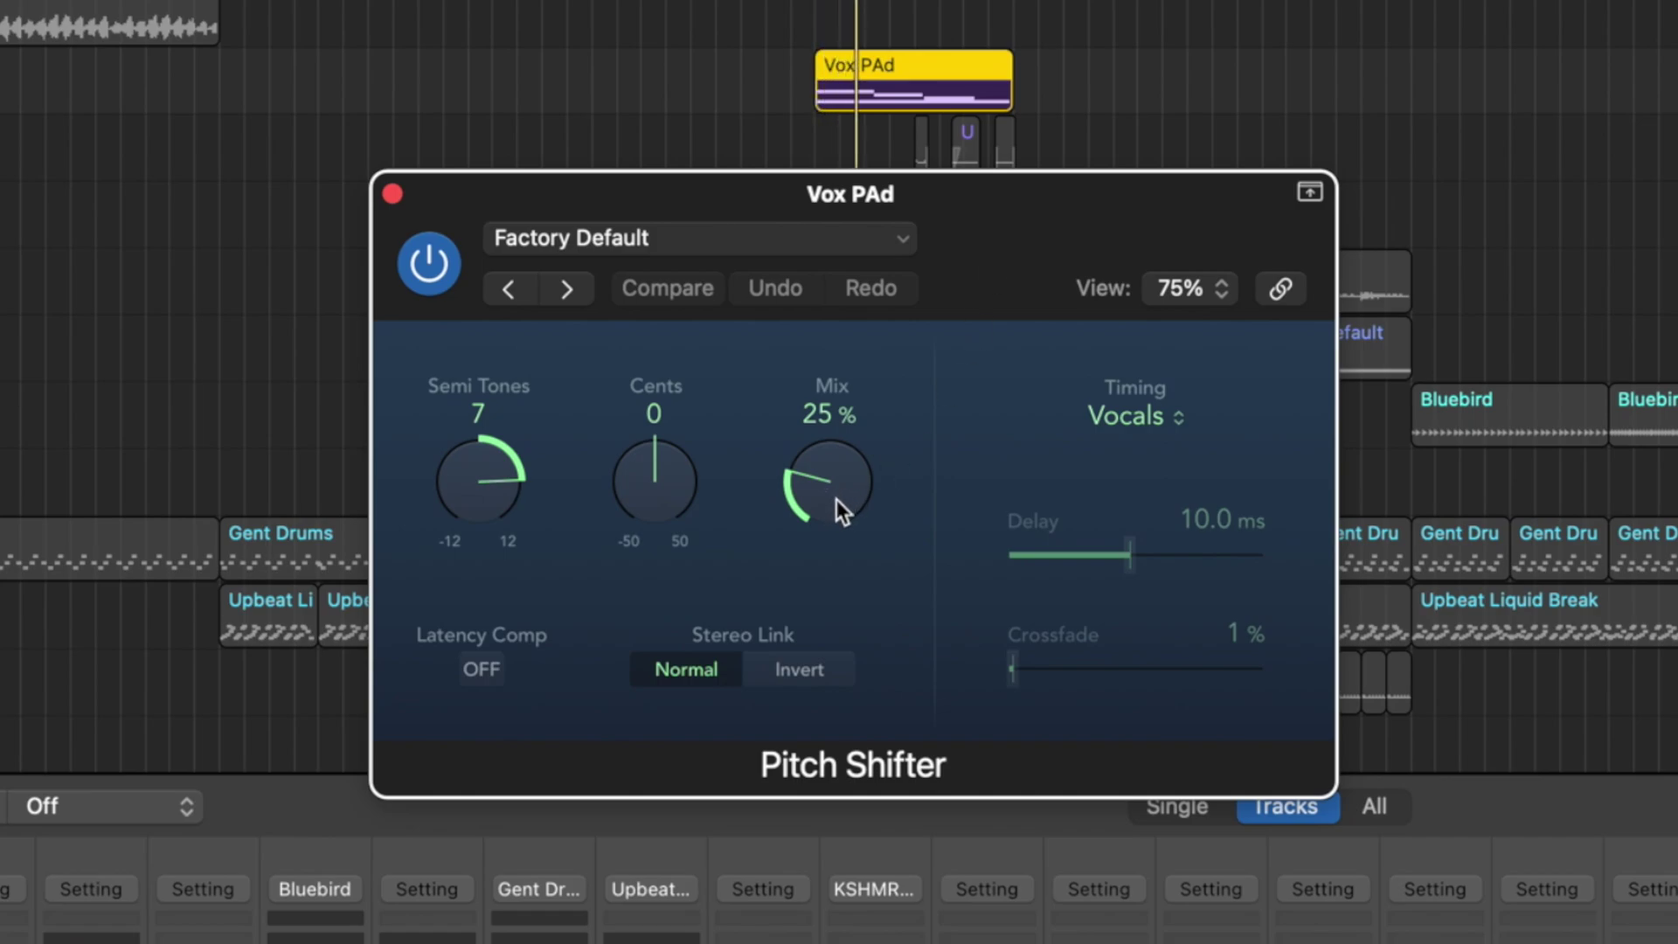
Step: Set the Pitch Shifter to 100% mix, 0 semitones and Pitch Tracking timing
{"action": "left_click_drag", "start_coordinate": [837, 485], "coordinate": [837, 397]}
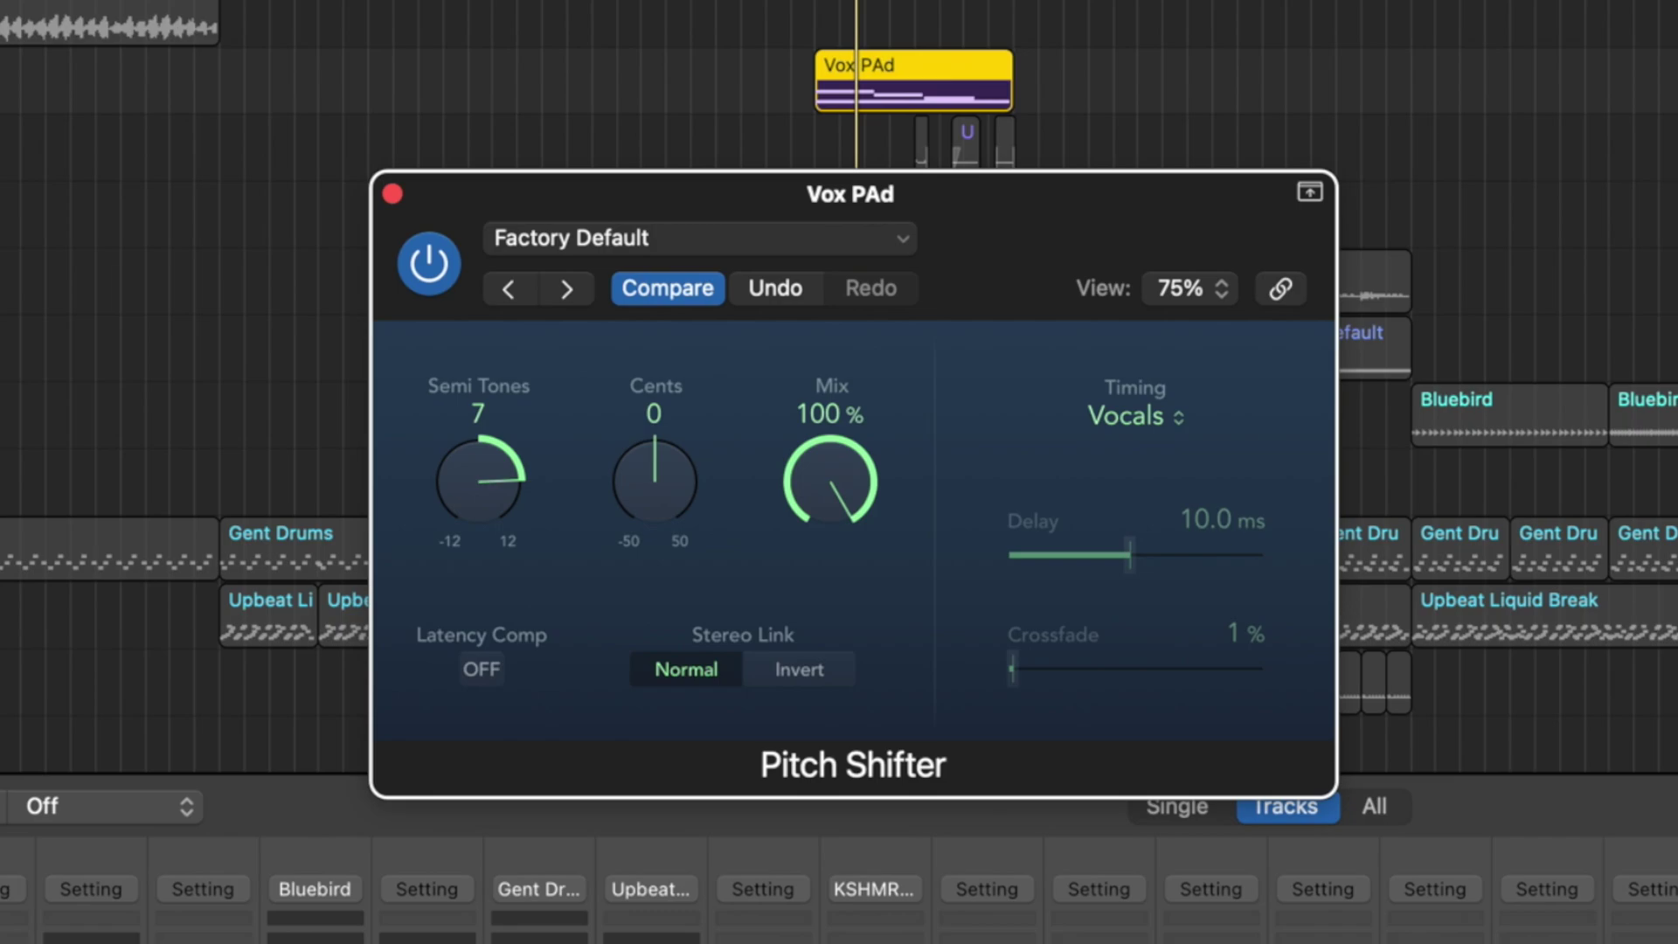
{"action": "left_click", "coordinate": [492, 491], "text": "alt"}
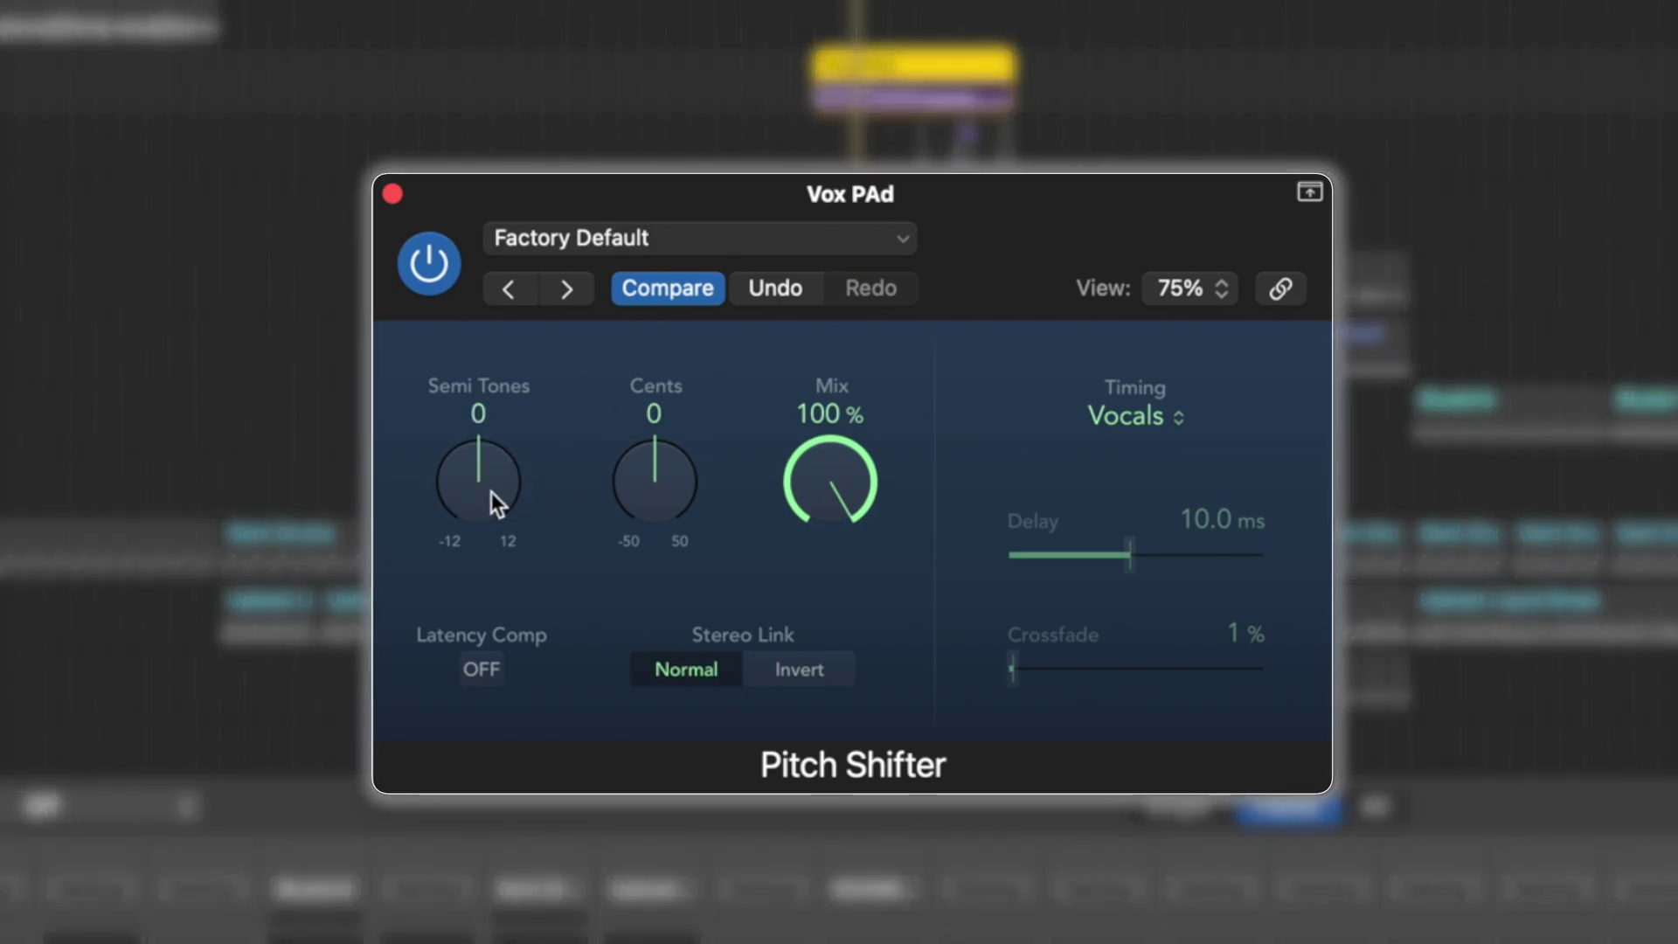
{"action": "left_click", "coordinate": [1150, 413]}
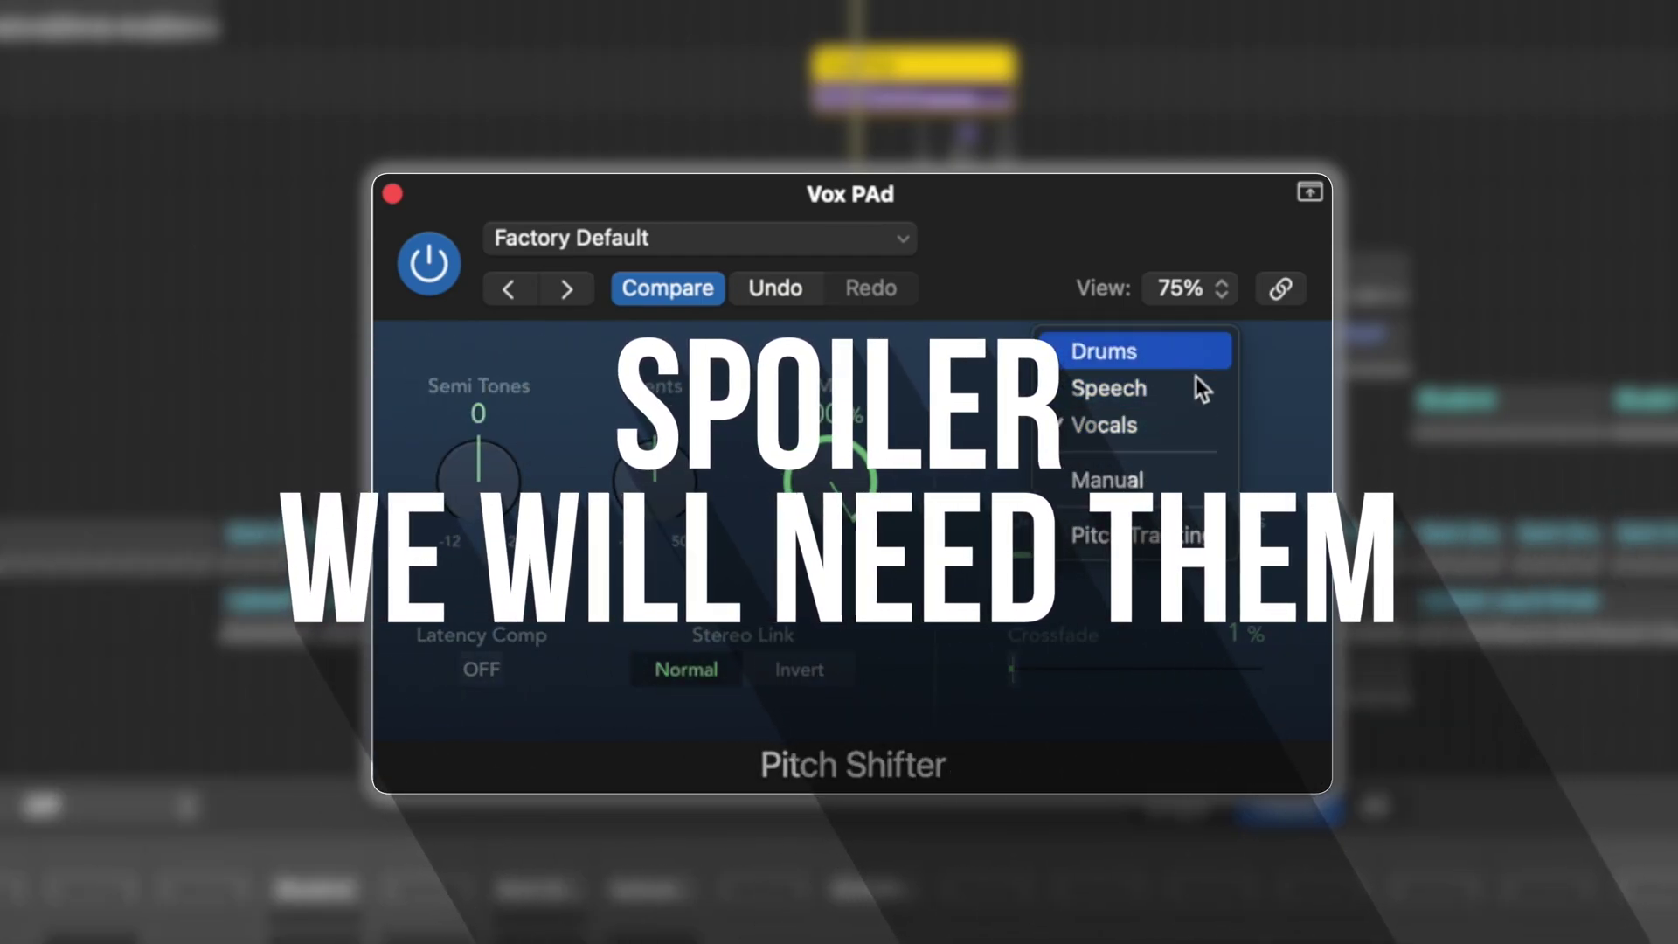
{"action": "left_click", "coordinate": [1198, 535]}
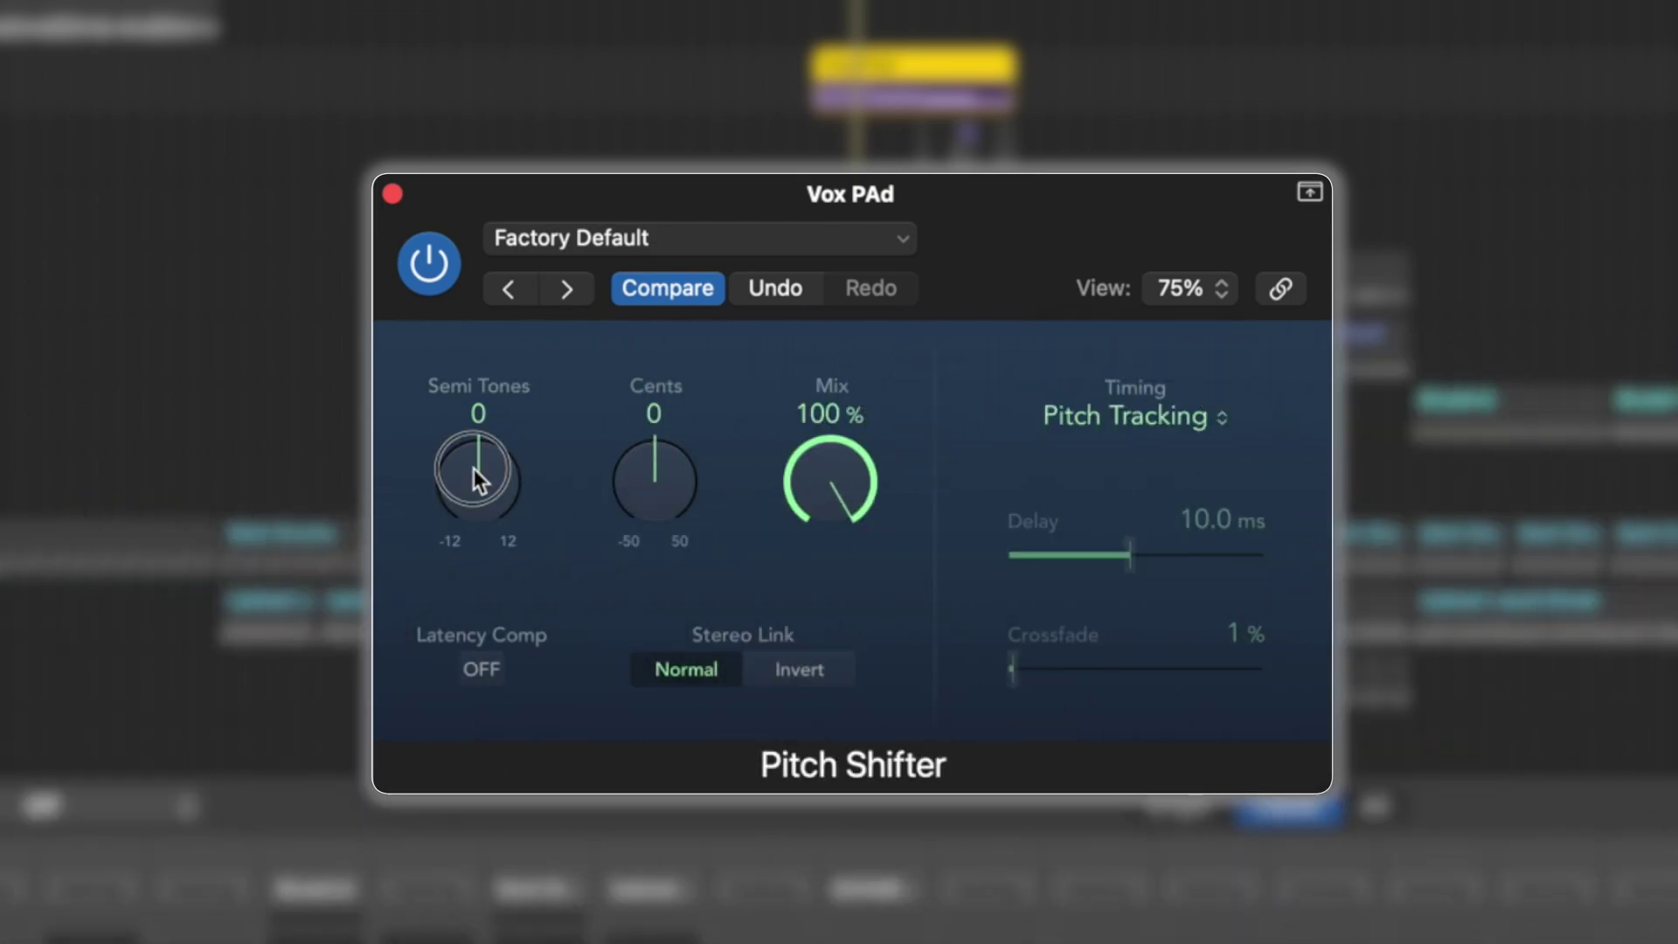
{"action": "mouse_move", "coordinate": [474, 469]}
{"action": "left_mouse_down"}
{"action": "mouse_move", "coordinate": [485, 626]}
{"action": "mouse_move", "coordinate": [544, 753]}
{"action": "mouse_move", "coordinate": [512, 510]}
{"action": "mouse_move", "coordinate": [481, 455]}
{"action": "left_mouse_up"}
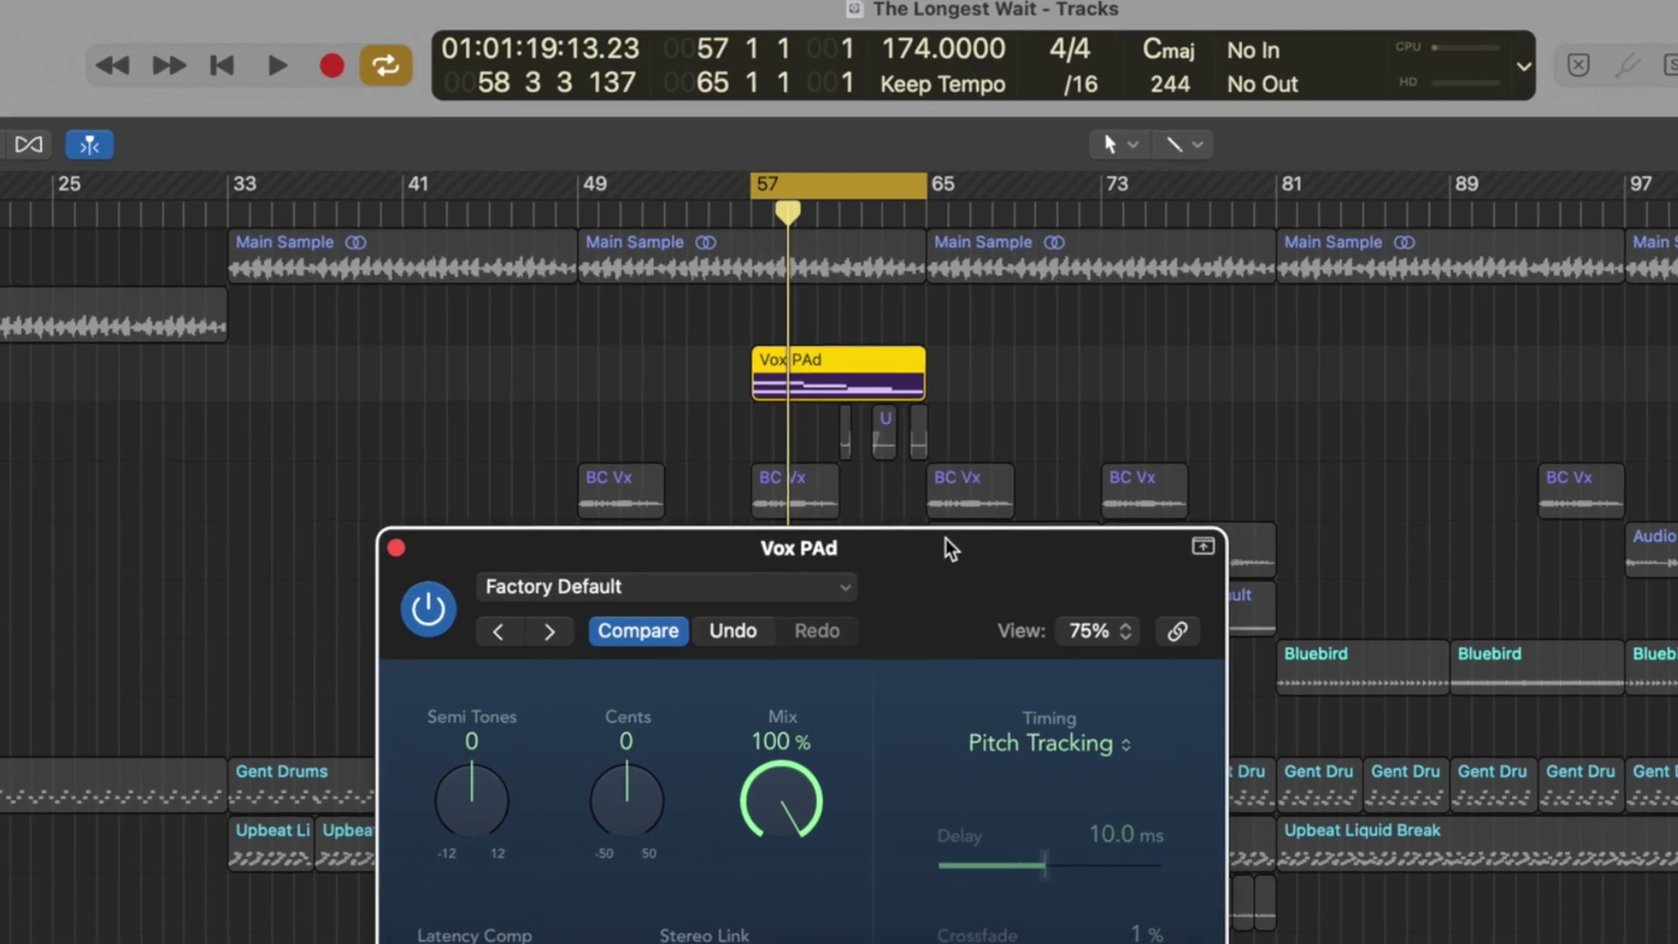
Step: Draw a Semitones automation ramp falling at the Vox PAd region's end
{"action": "key", "text": "super+Down"}
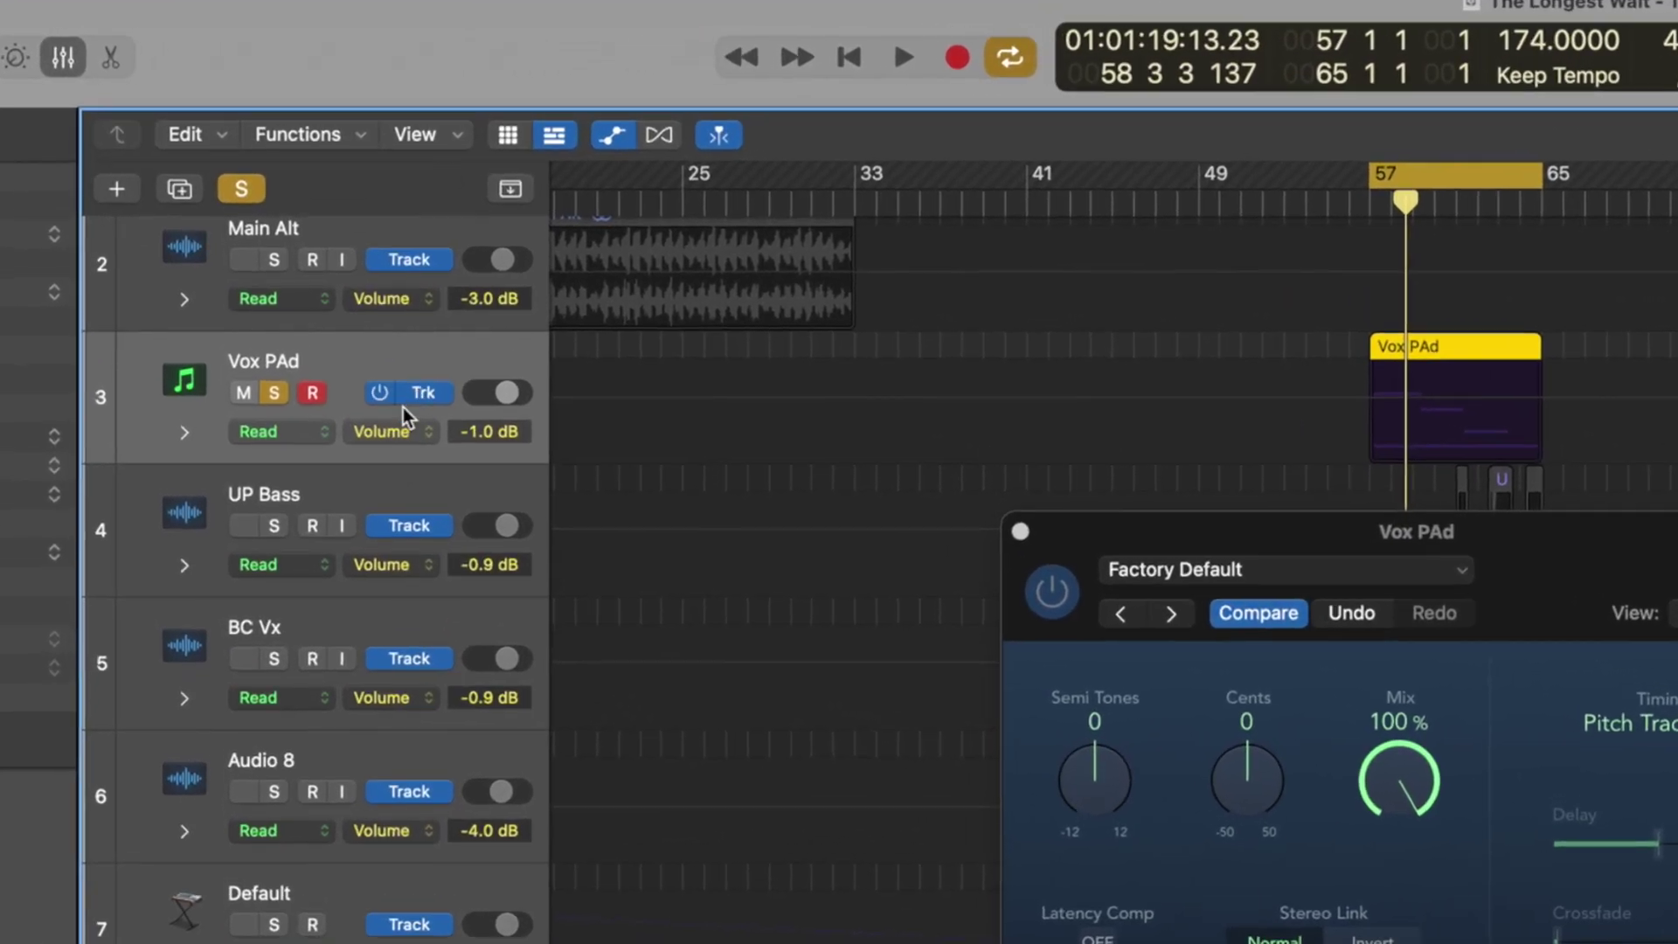
{"action": "left_click", "coordinate": [411, 435]}
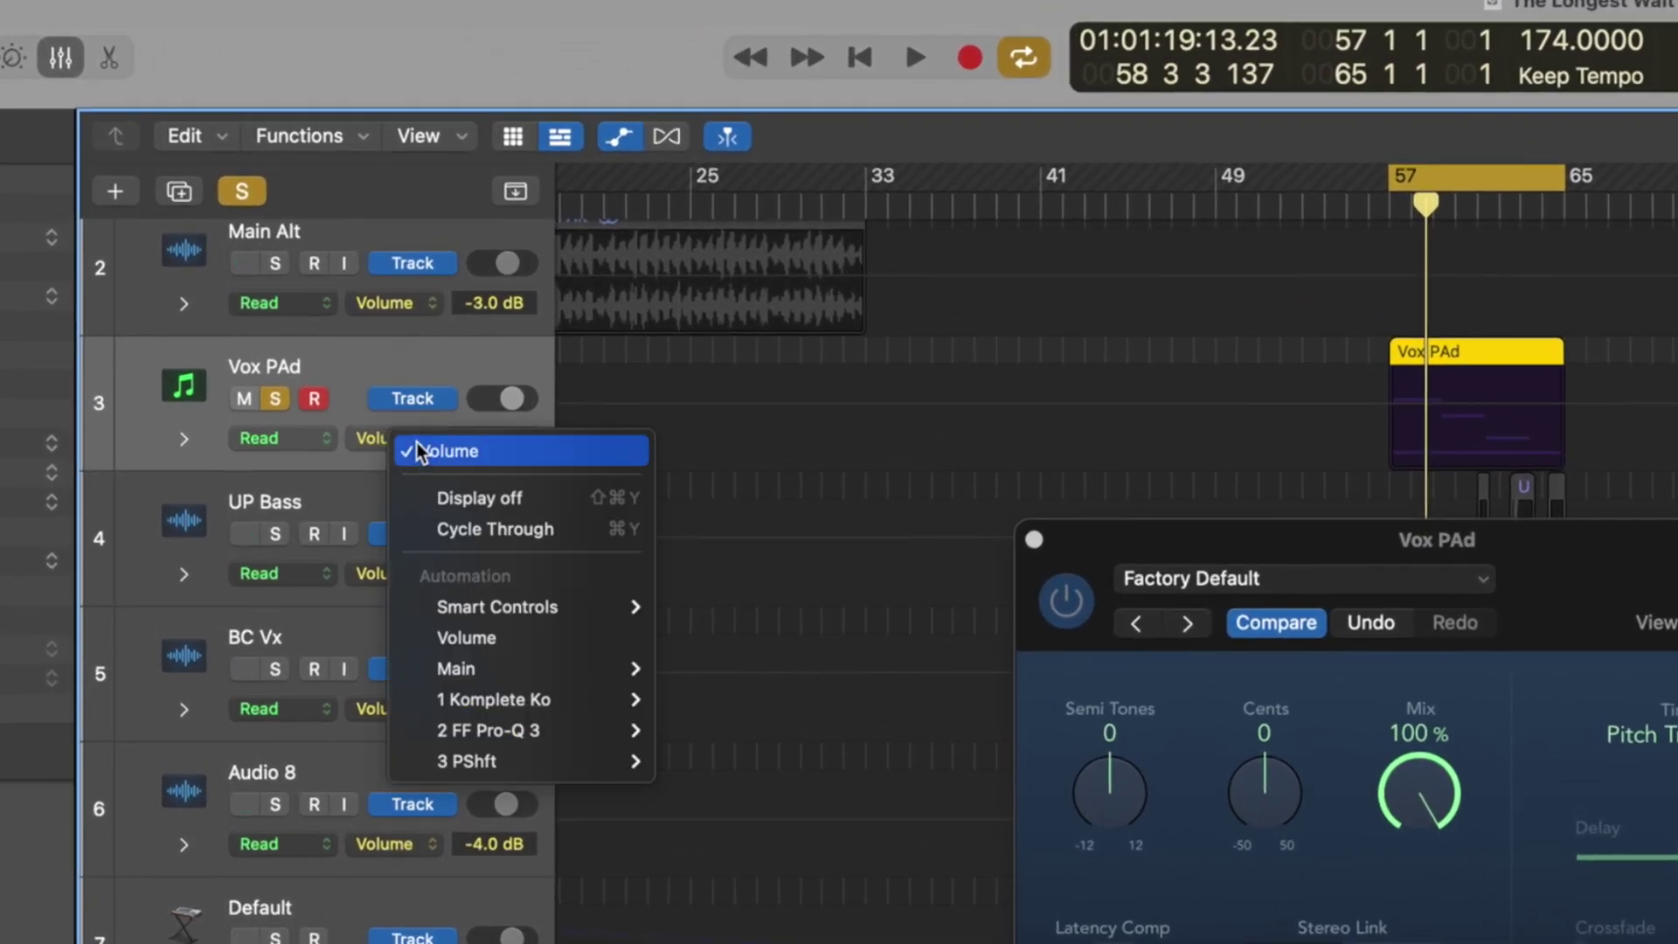
{"action": "mouse_move", "coordinate": [467, 761]}
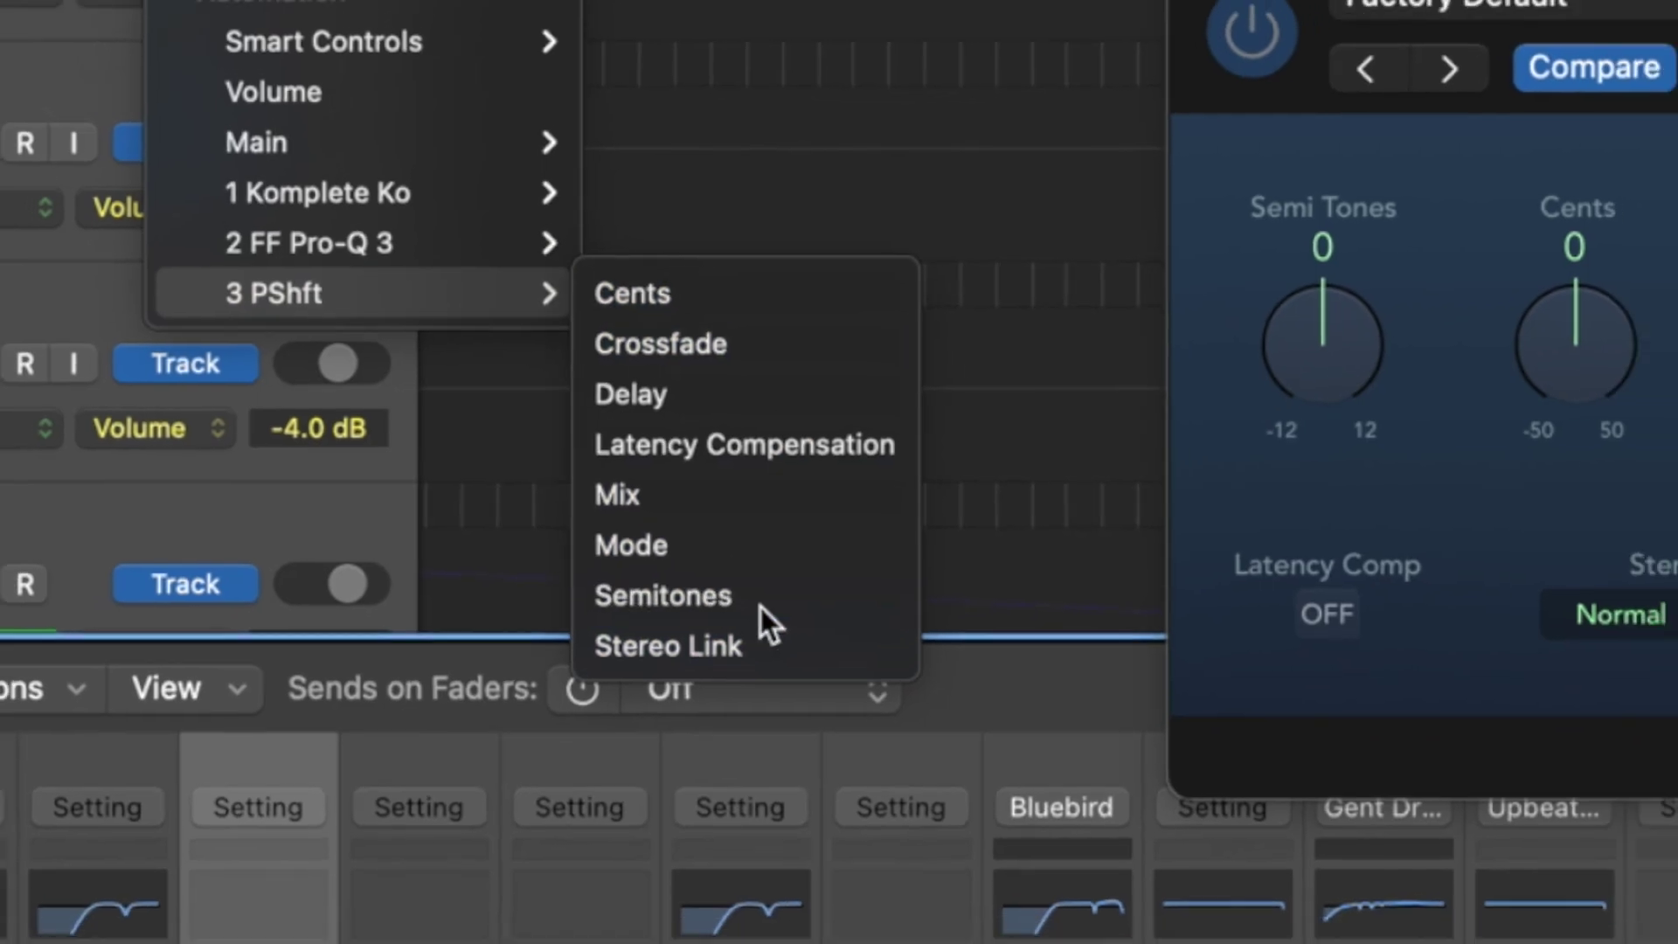
{"action": "left_click", "coordinate": [761, 606]}
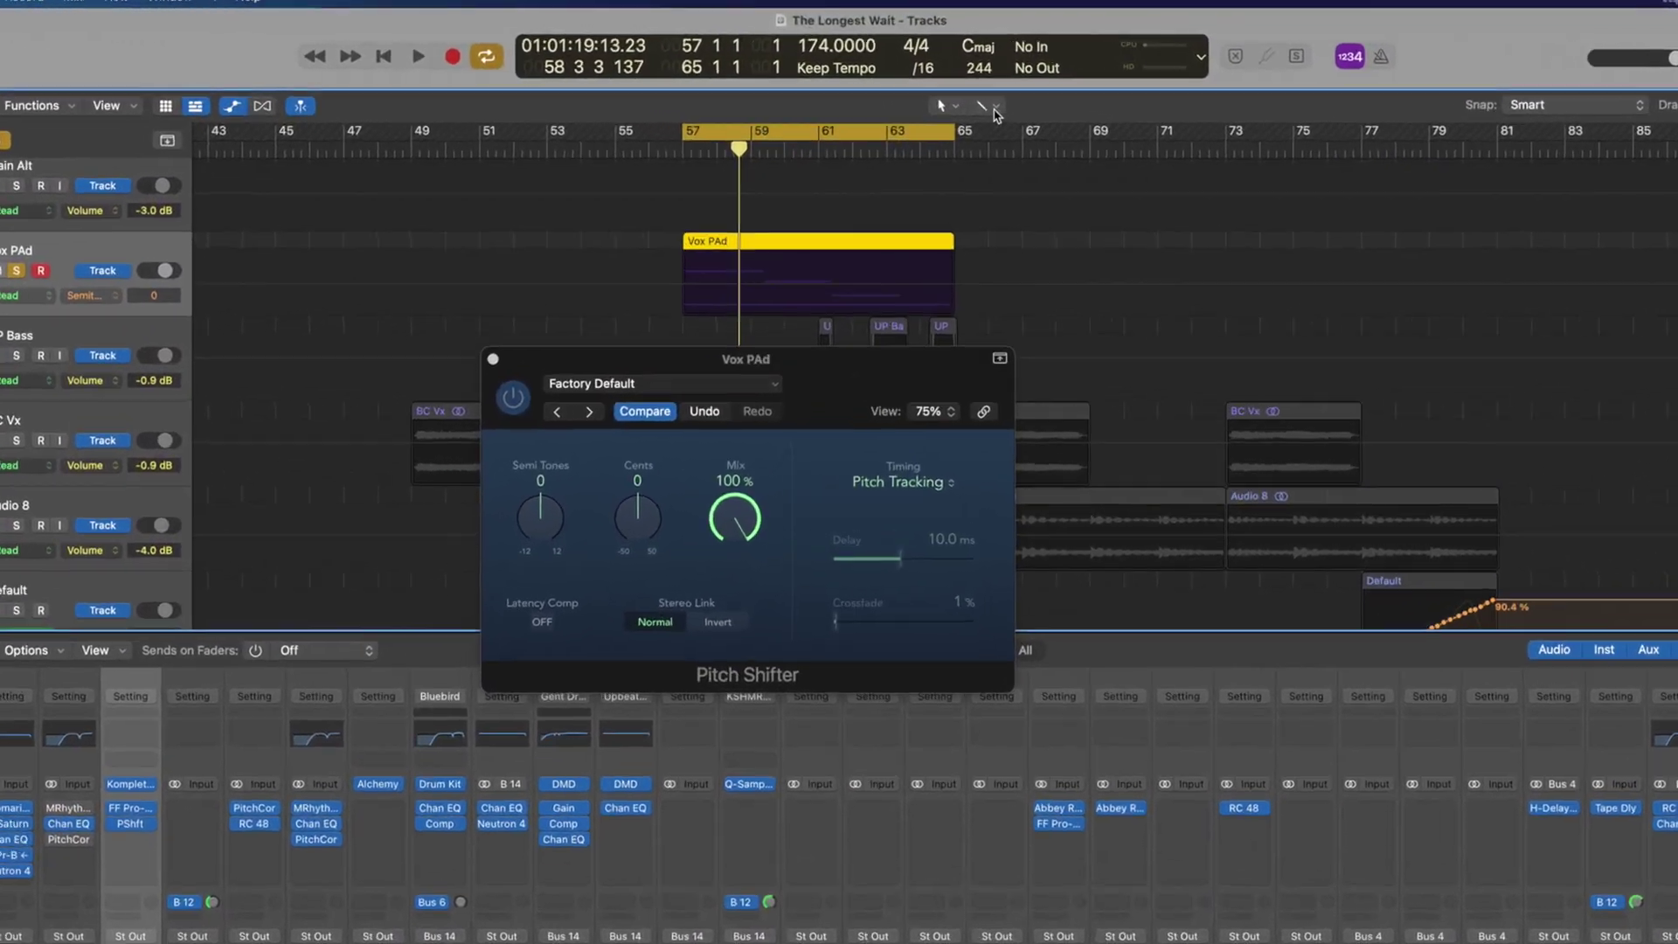
{"action": "left_click", "coordinate": [995, 106]}
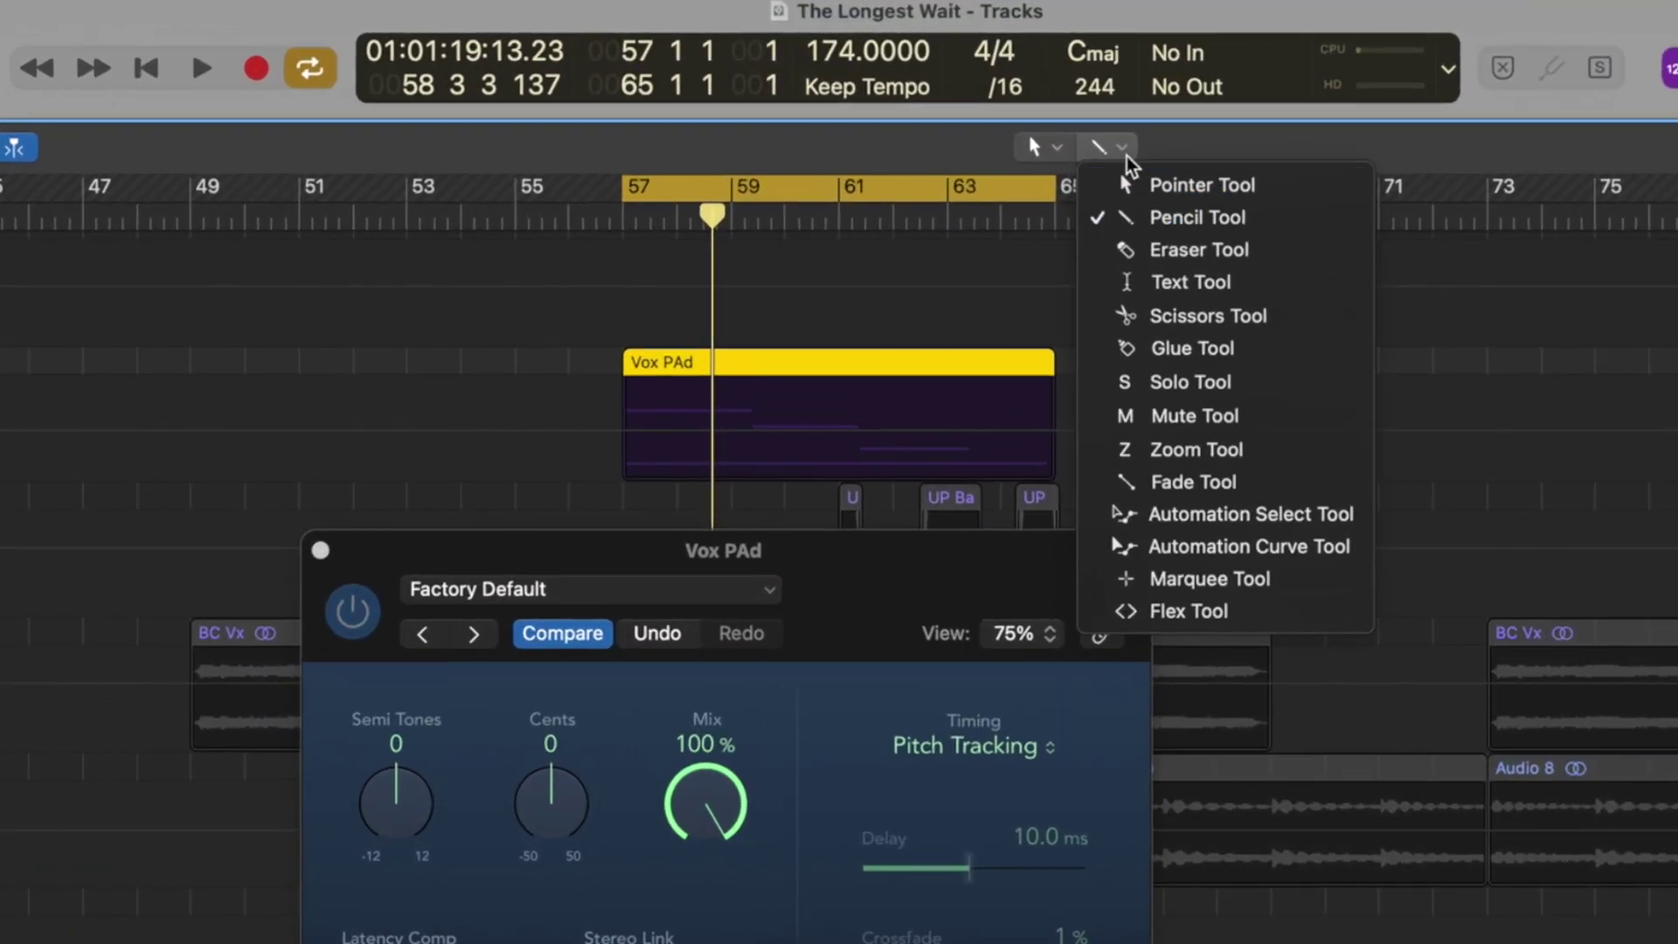
{"action": "left_click", "coordinate": [996, 106]}
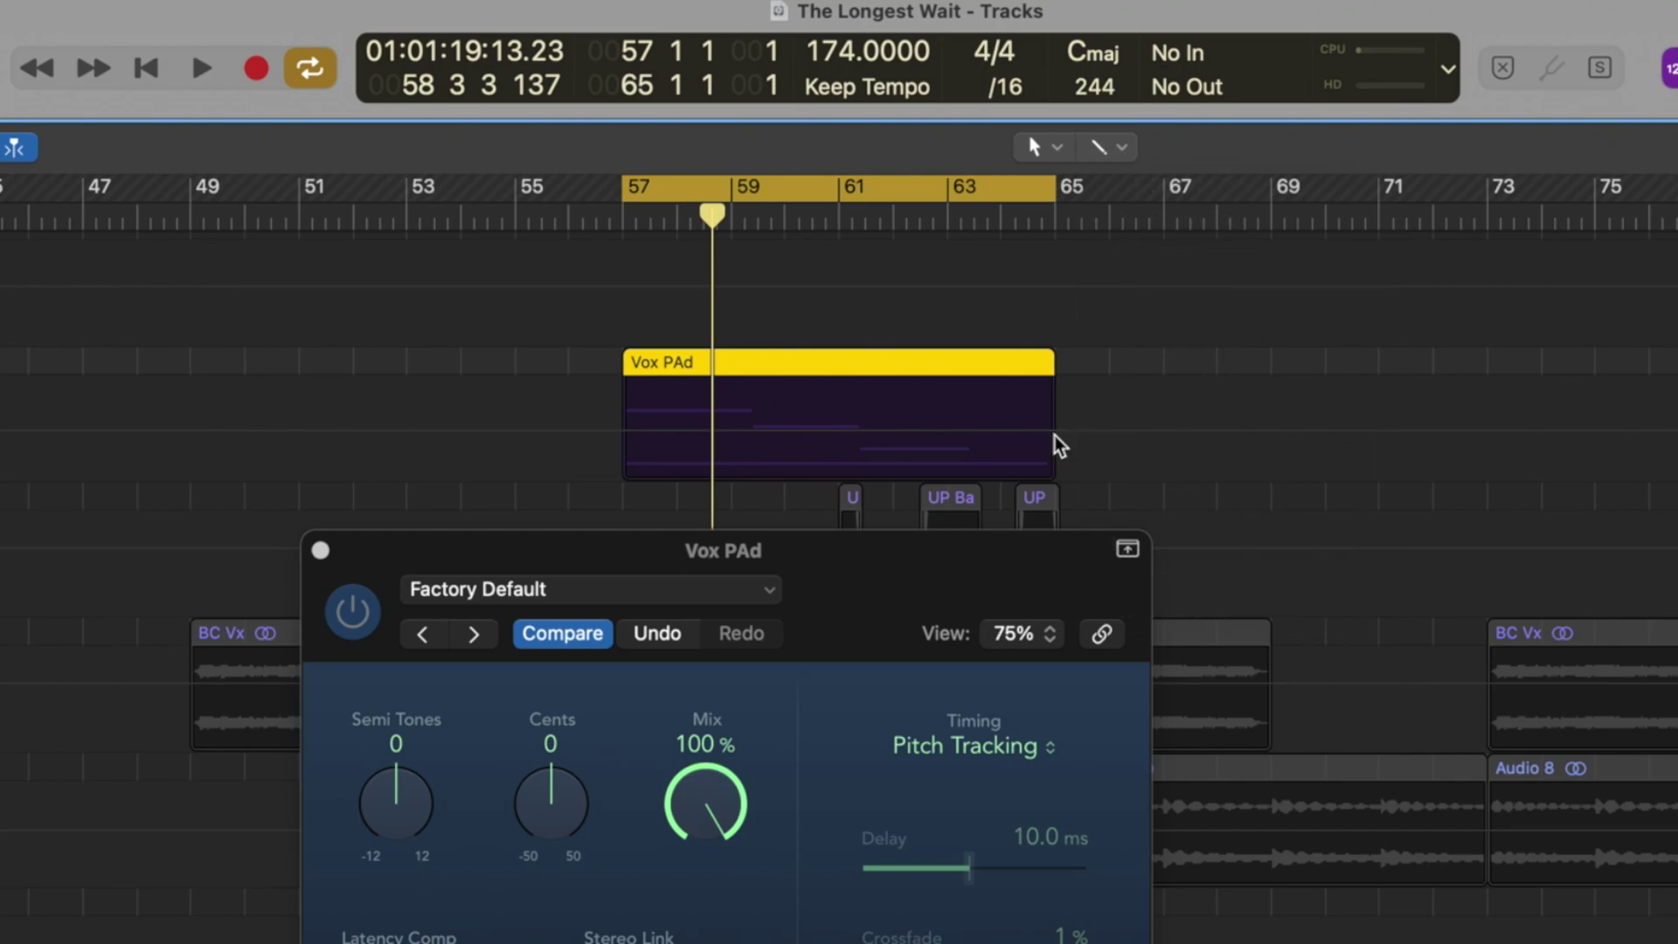
{"action": "left_click_drag", "start_coordinate": [970, 430], "coordinate": [1051, 479]}
Step: Audition the slowdown and draw a Cents automation ramp ending at -44
{"action": "key", "text": "space"}
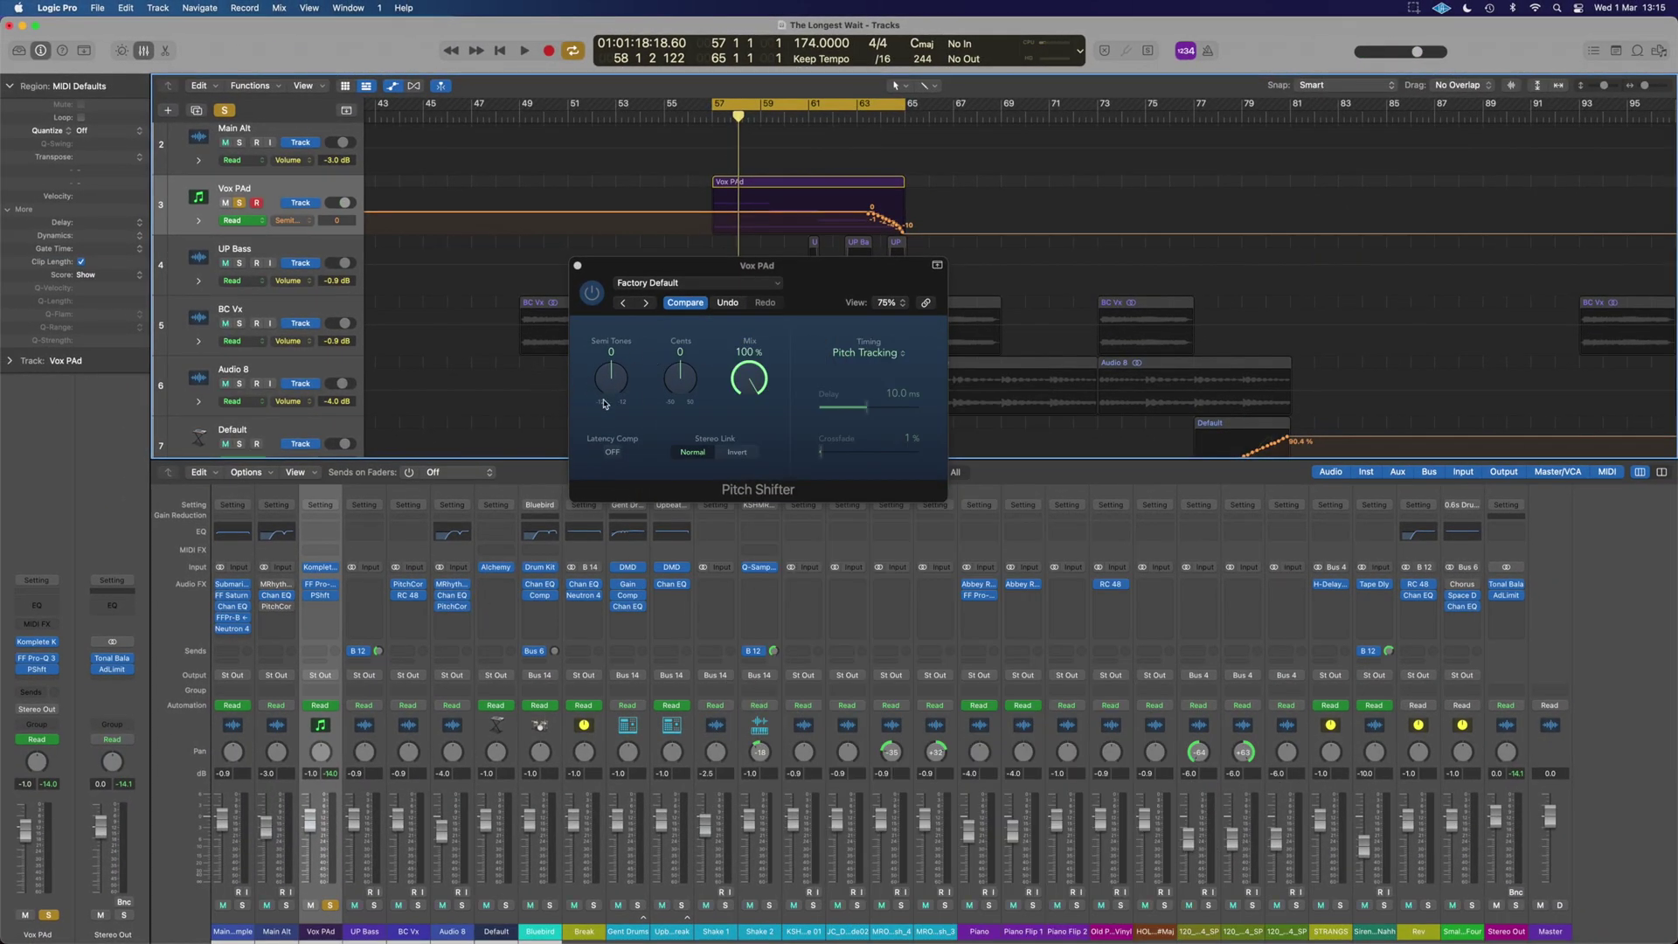
{"action": "left_click_drag", "start_coordinate": [689, 381], "coordinate": [684, 427]}
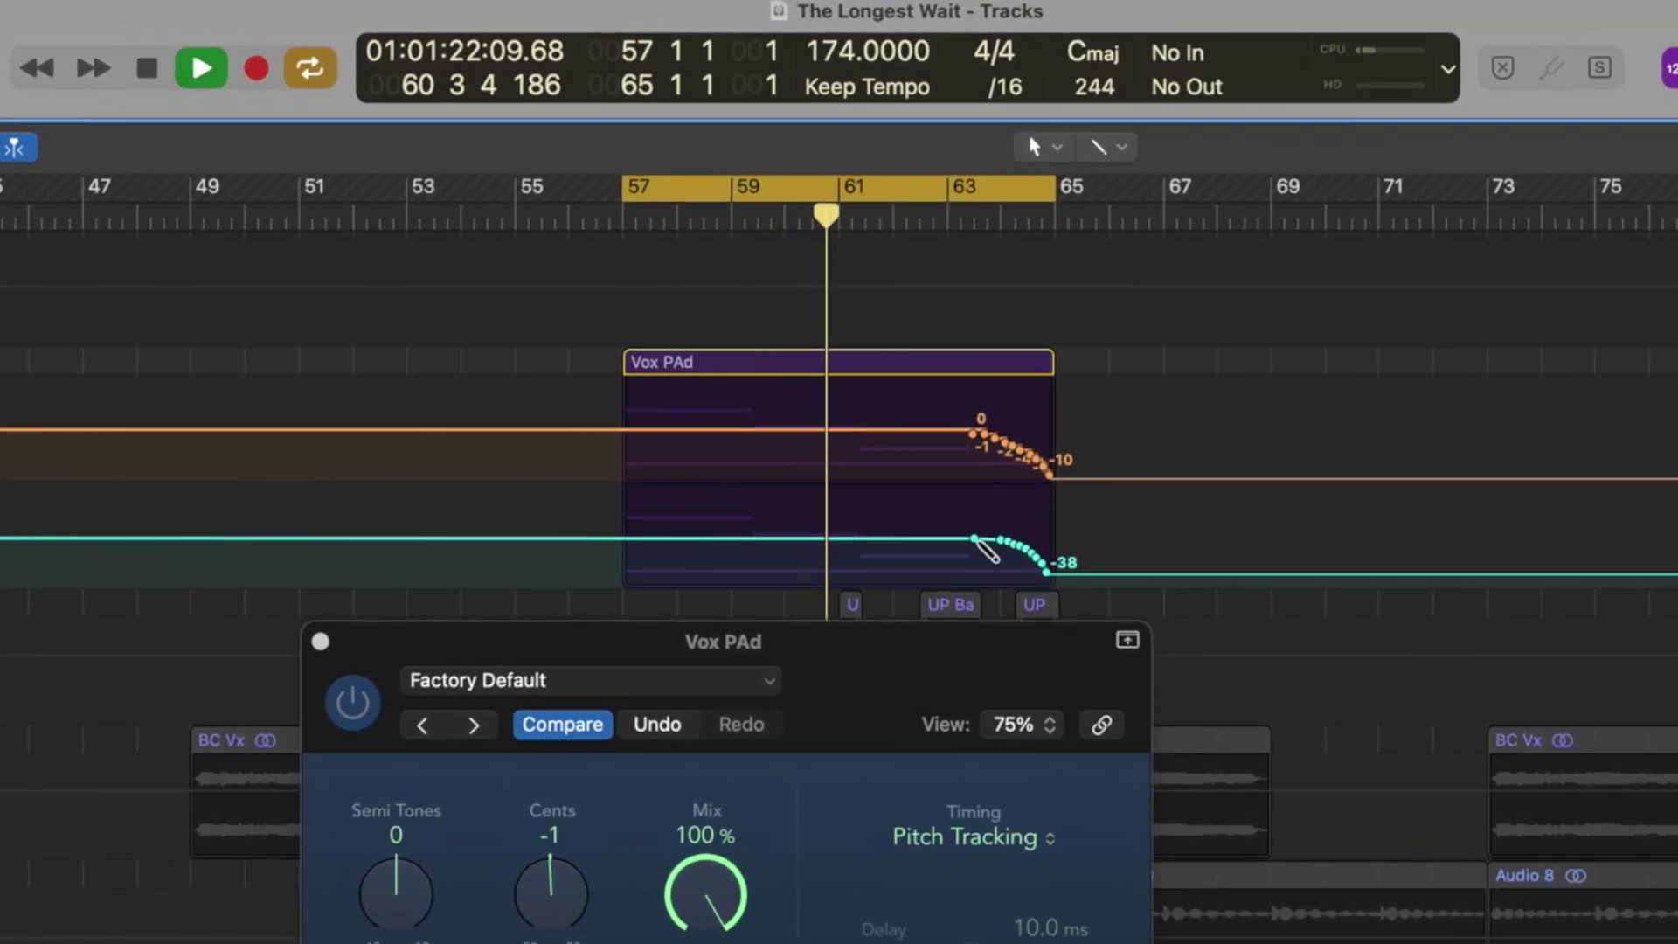
{"action": "left_click_drag", "start_coordinate": [987, 551], "coordinate": [1058, 581]}
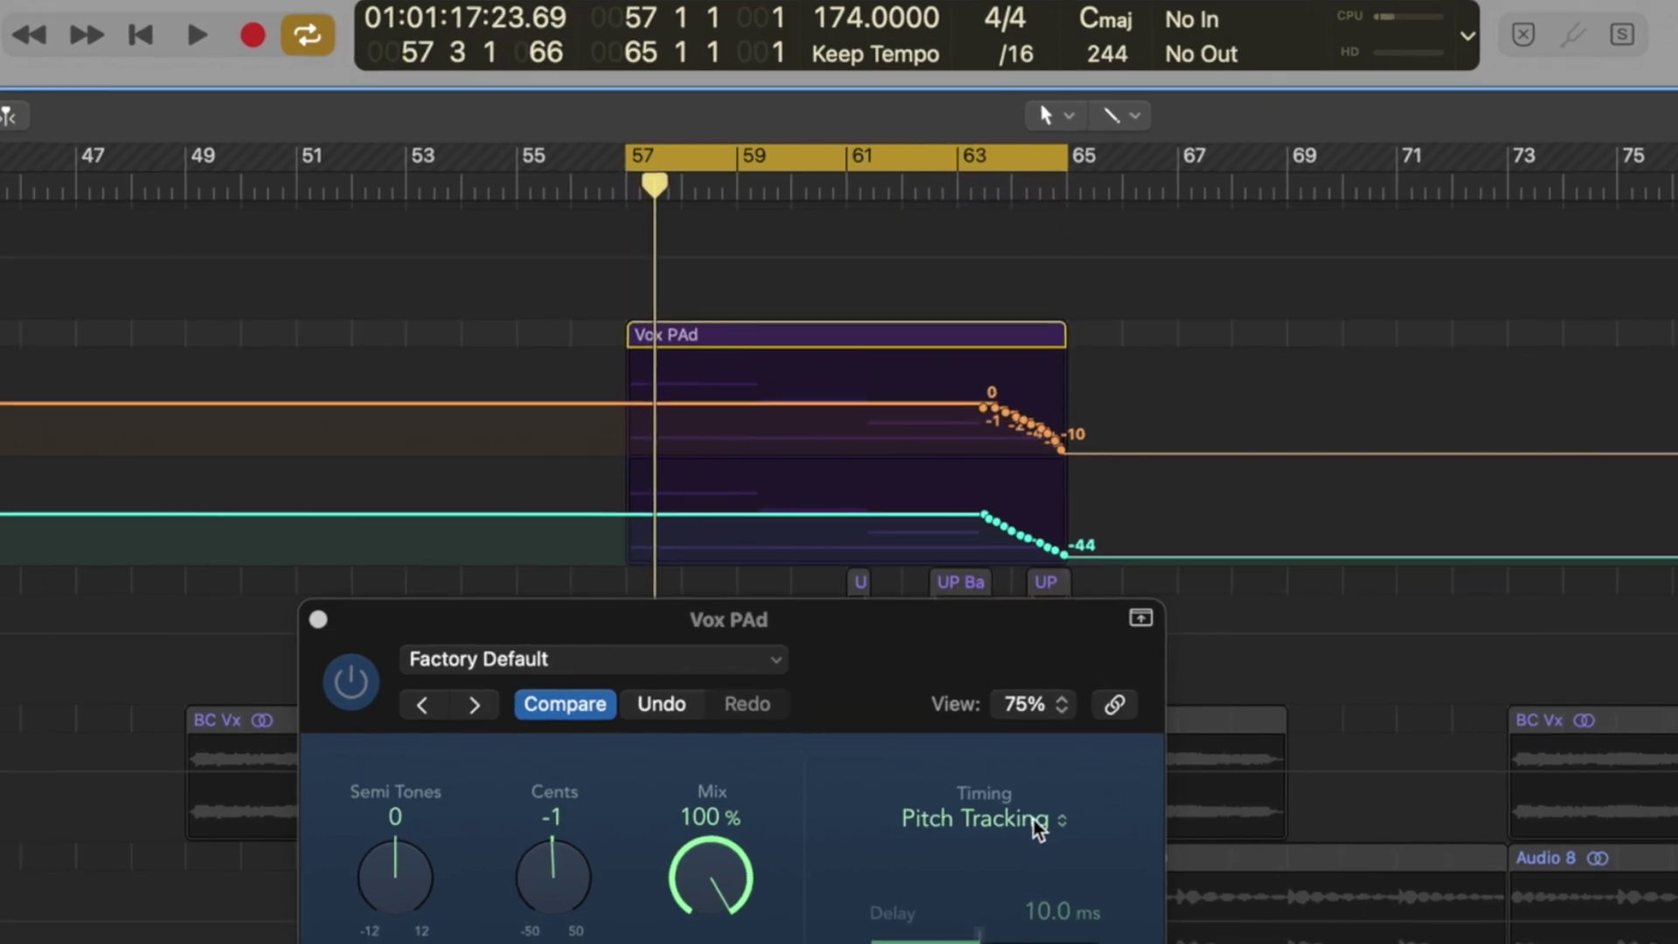
{"action": "left_click", "coordinate": [1039, 820]}
Step: Set Pitch Shifter timing to Manual, then close the plugin window
{"action": "left_click", "coordinate": [1018, 780]}
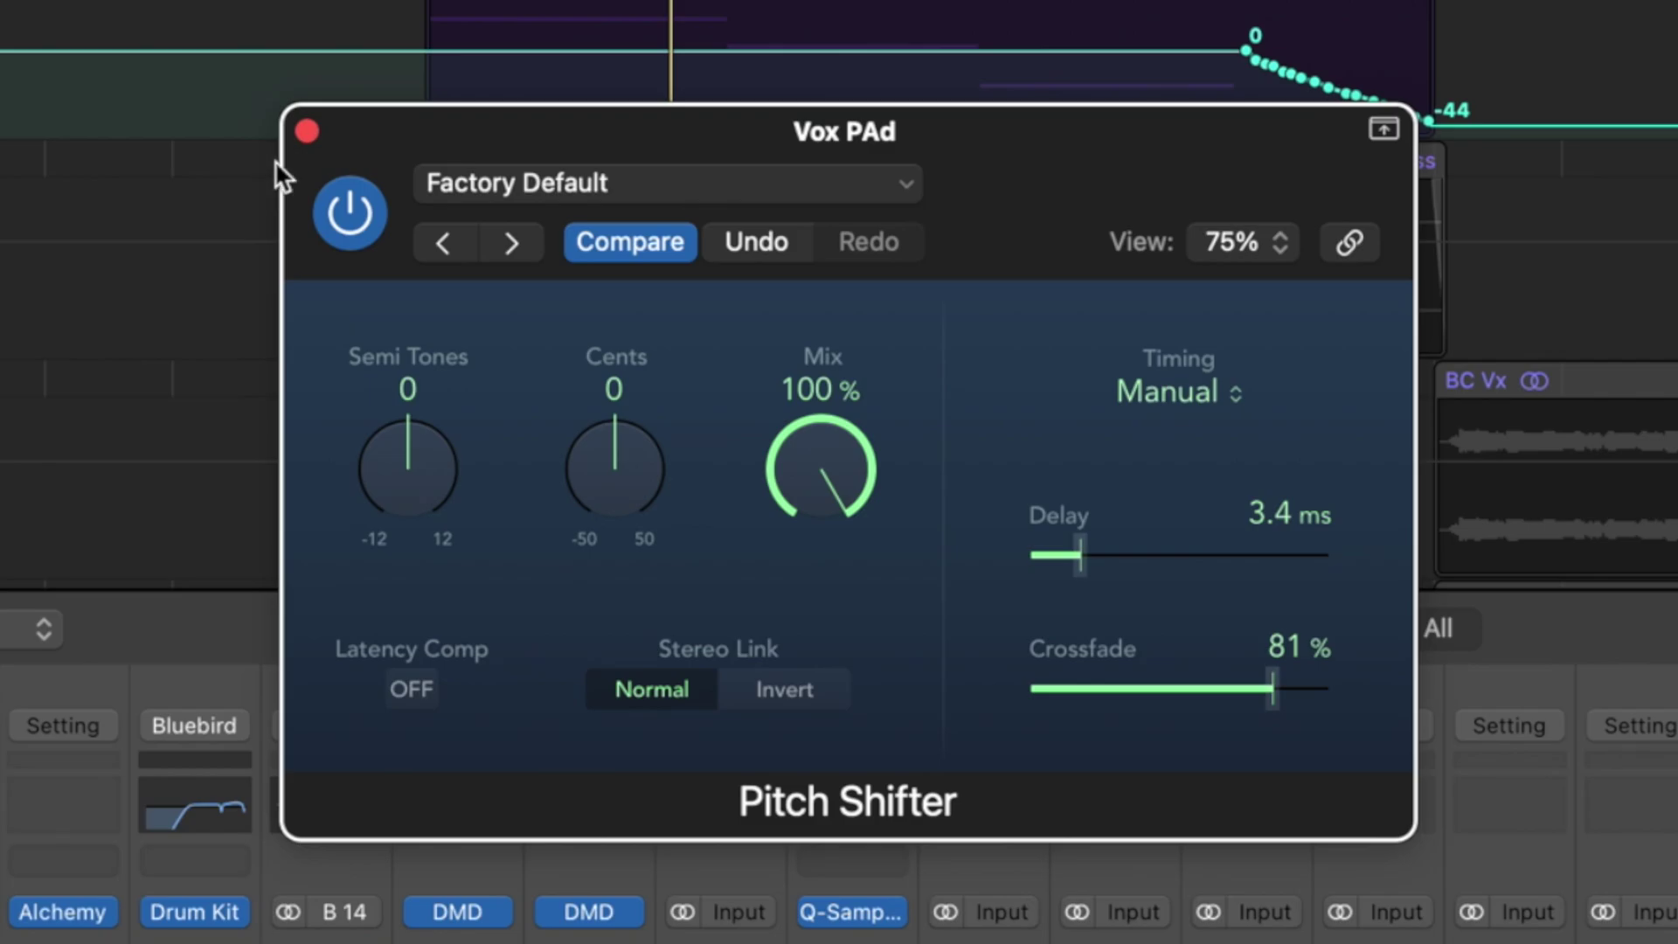
{"action": "left_click", "coordinate": [306, 132]}
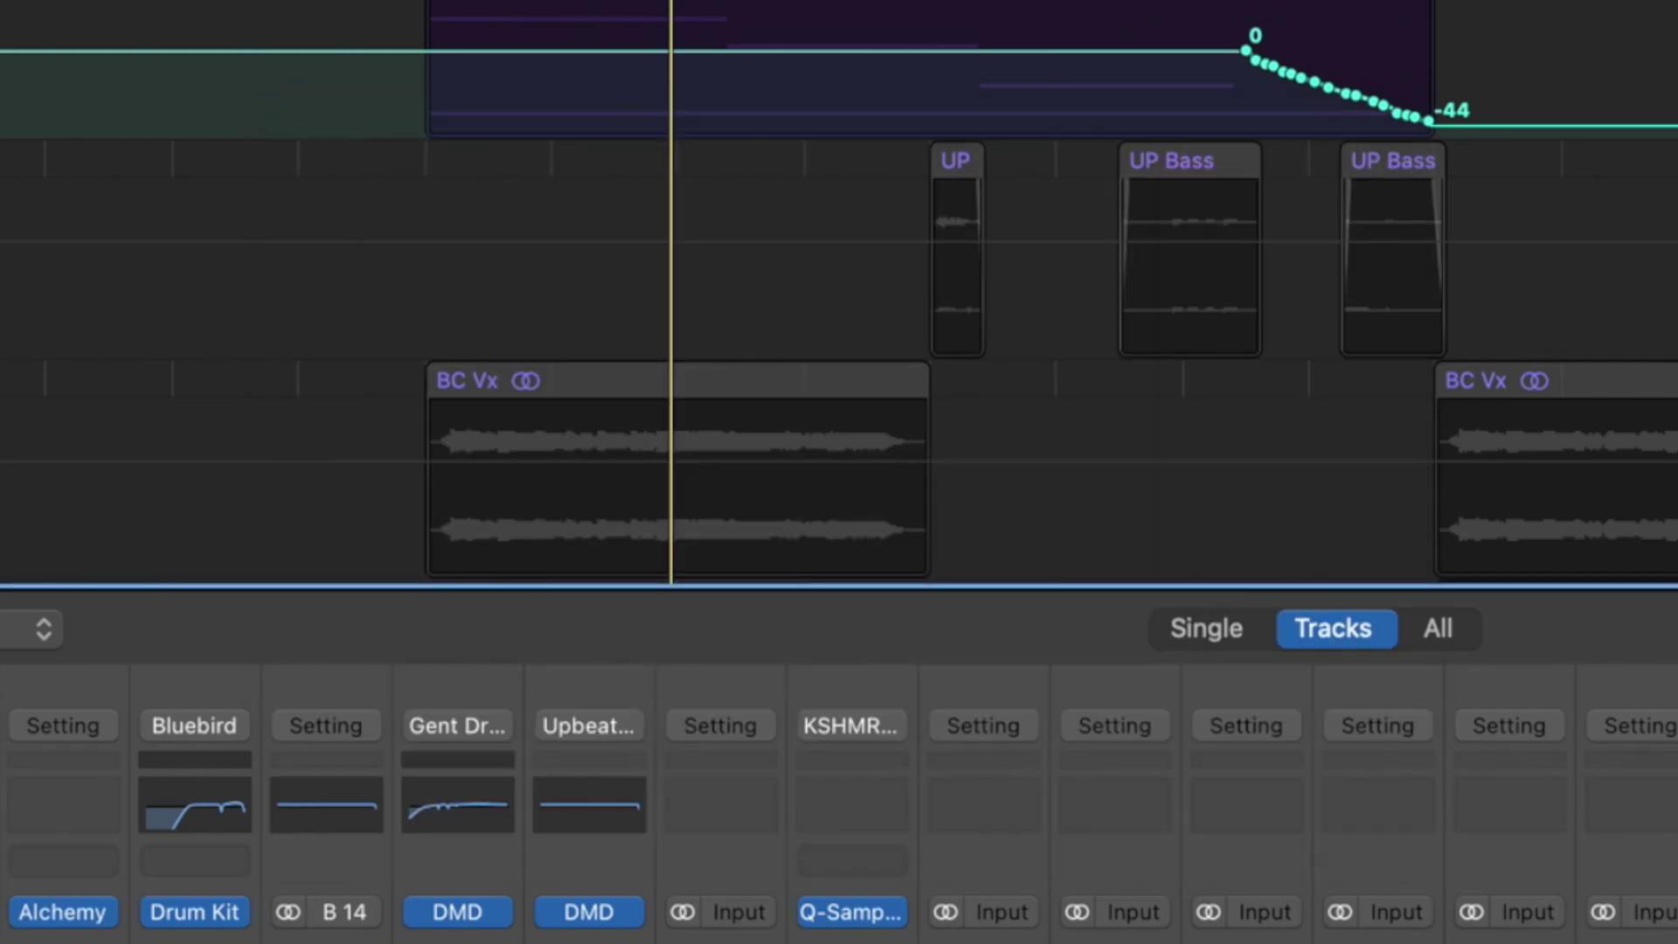
Step: Bounce the Vox PAd region in place onto a new Vox PAd Tape Stopped track
{"action": "scroll", "coordinate": [839, 288], "scroll_direction": "down", "scroll_amount": 3}
{"action": "key", "text": "super+Left"}
{"action": "key", "text": "super+Left"}
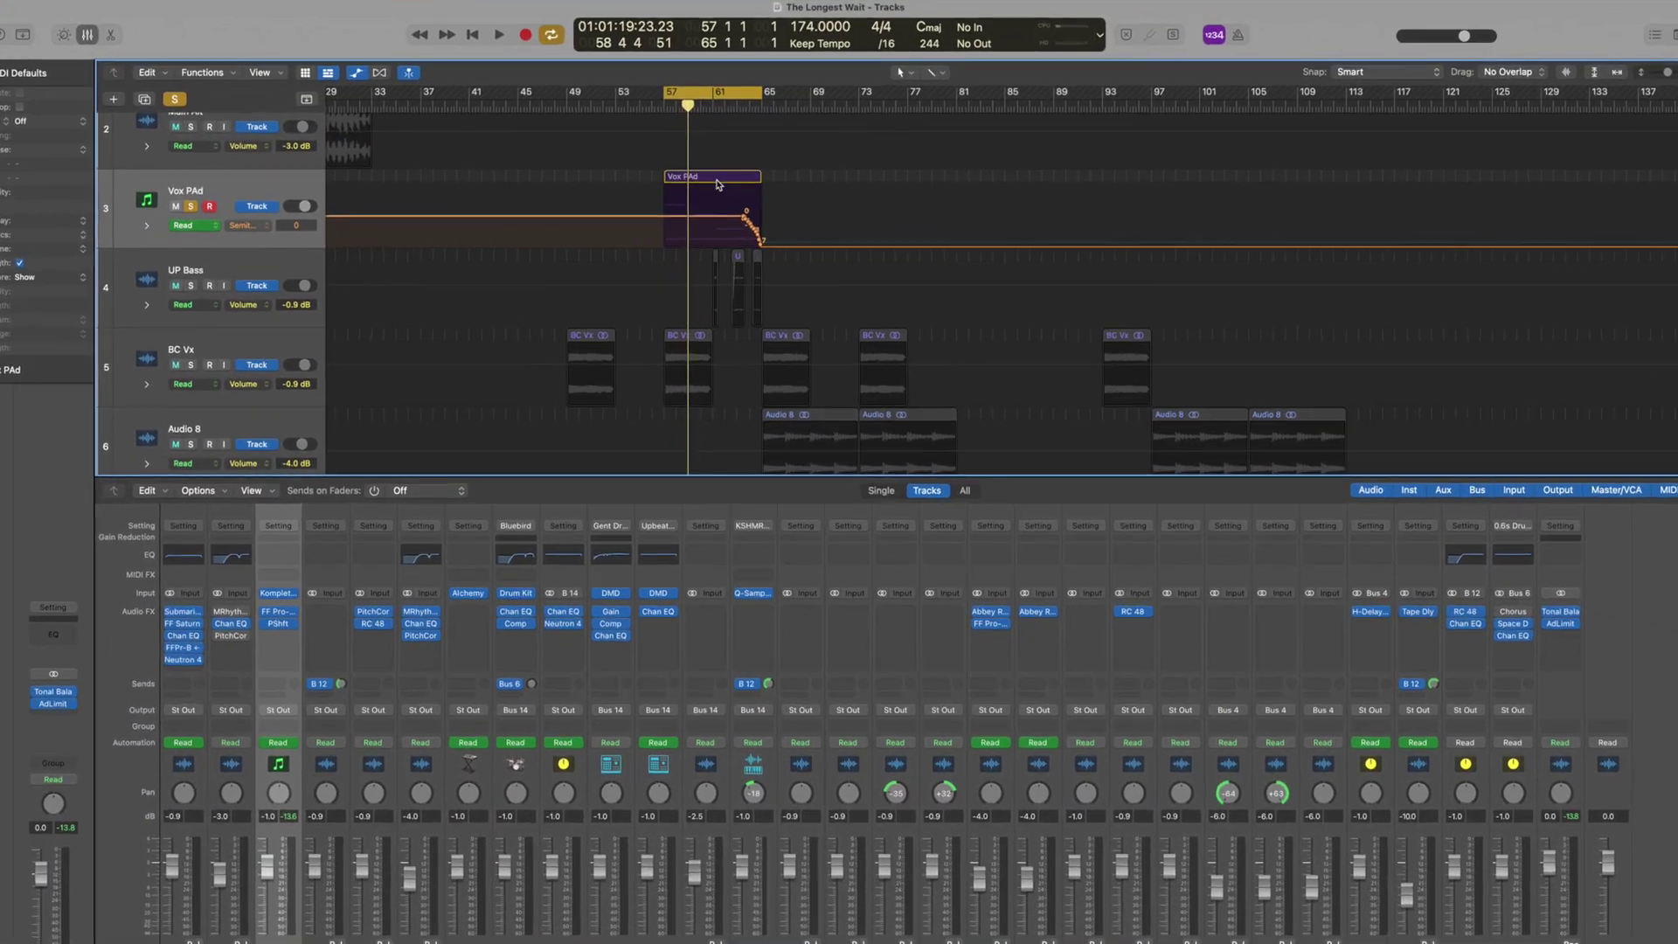
{"action": "right_click", "coordinate": [718, 181]}
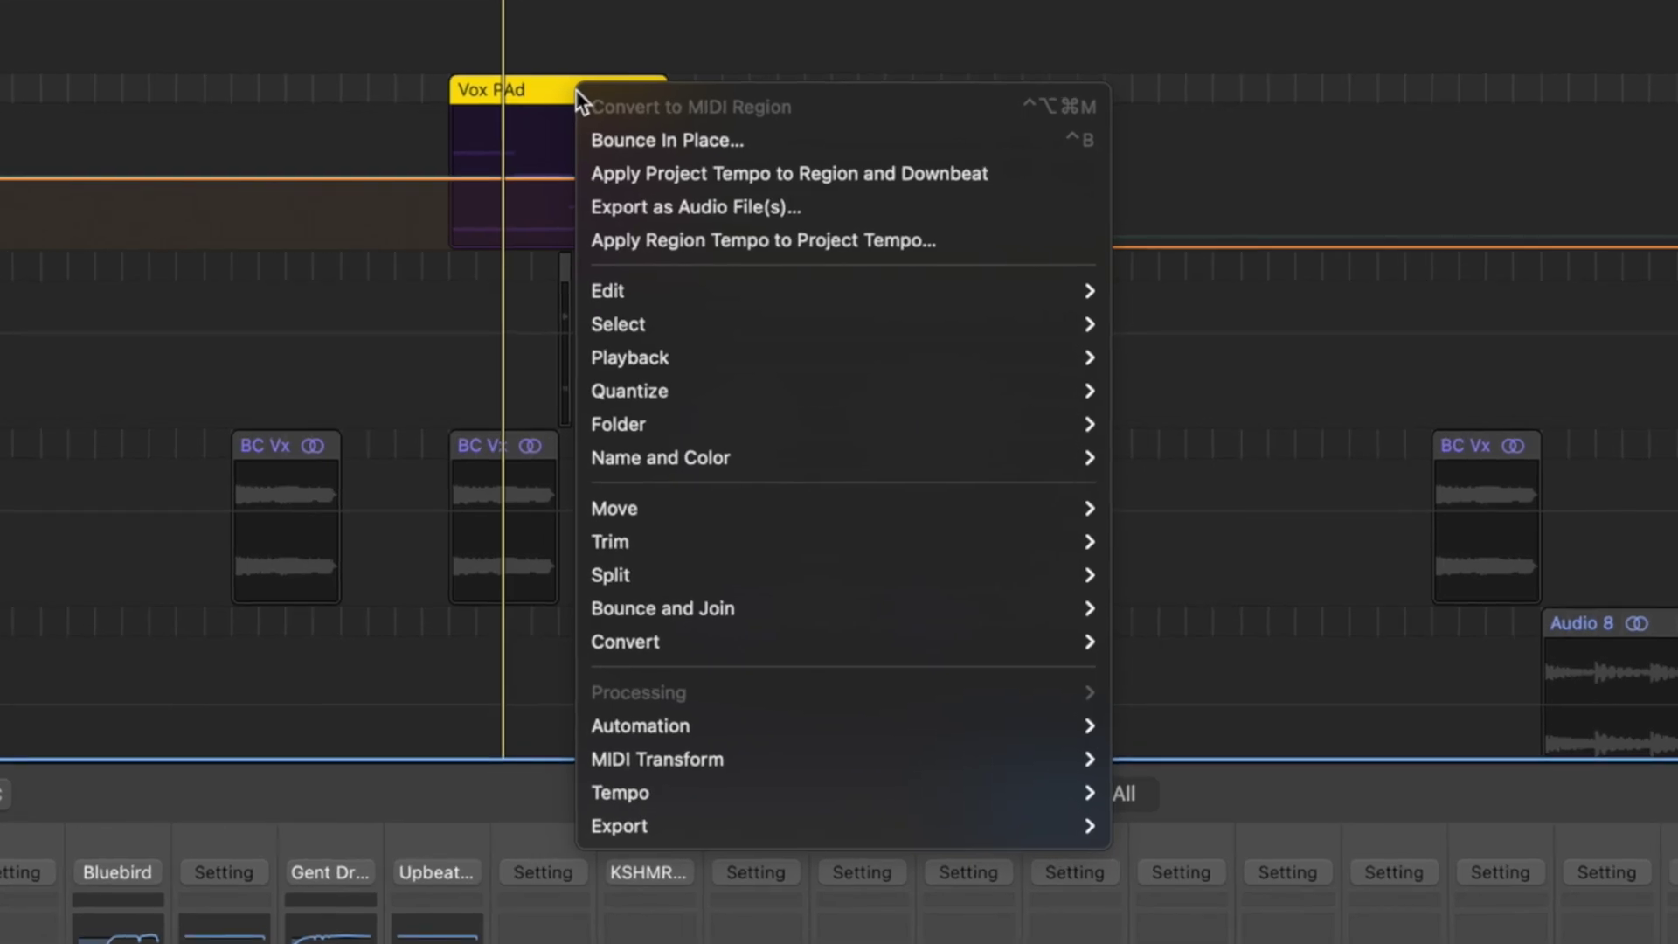
{"action": "mouse_move", "coordinate": [664, 609]}
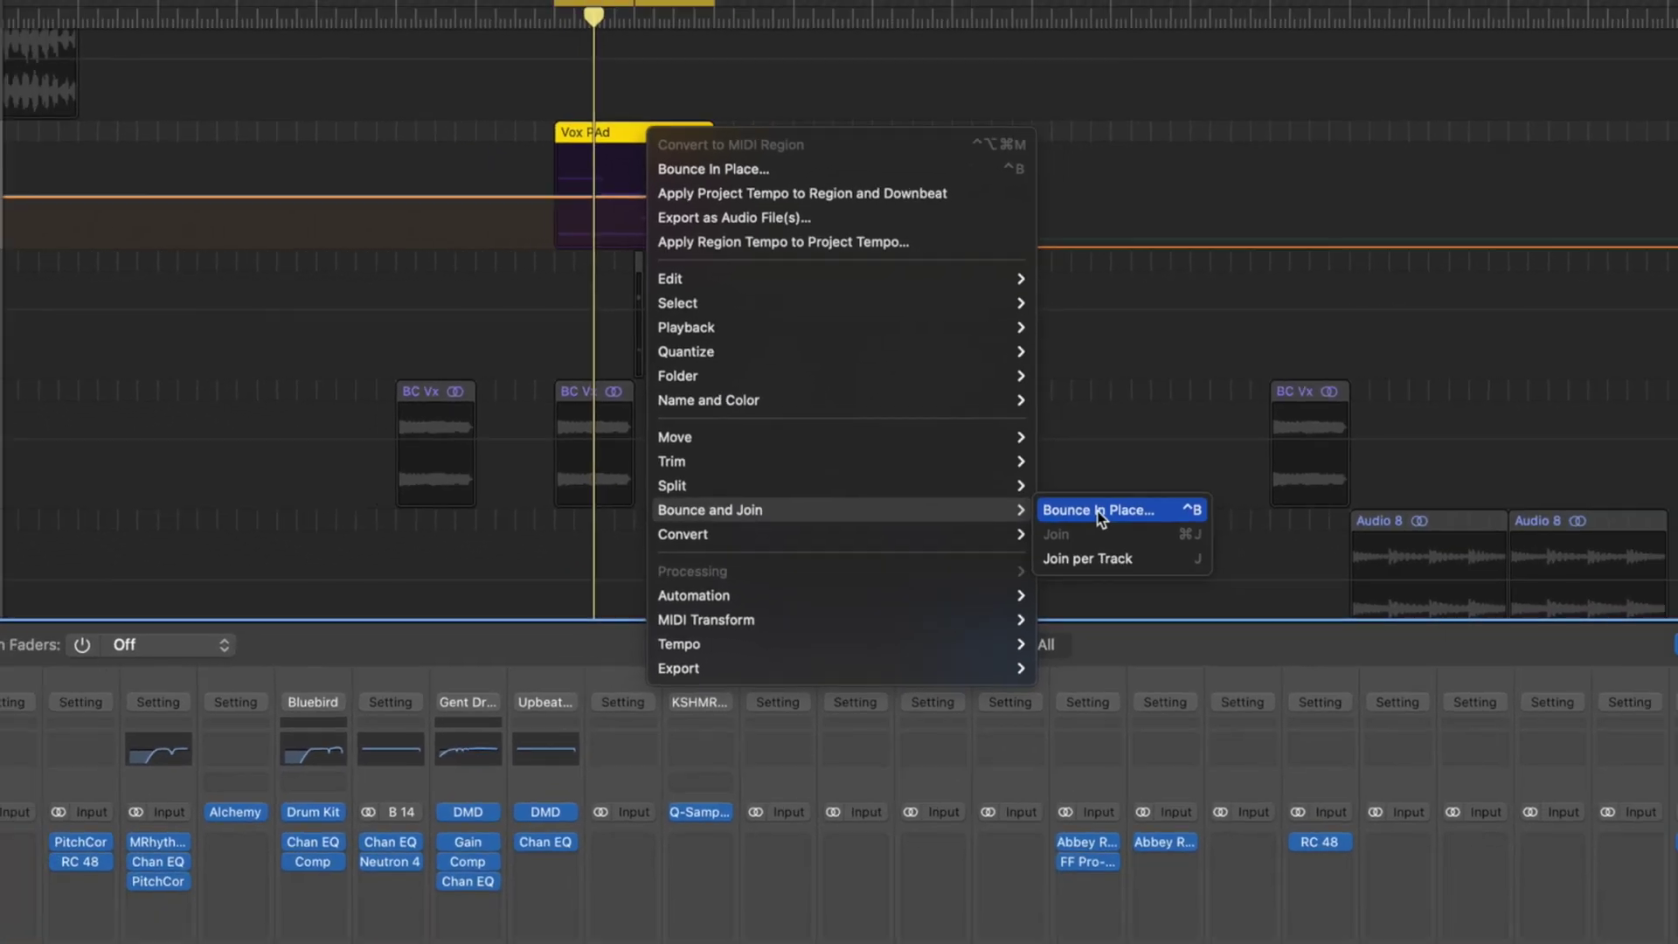
{"action": "left_click", "coordinate": [1172, 609]}
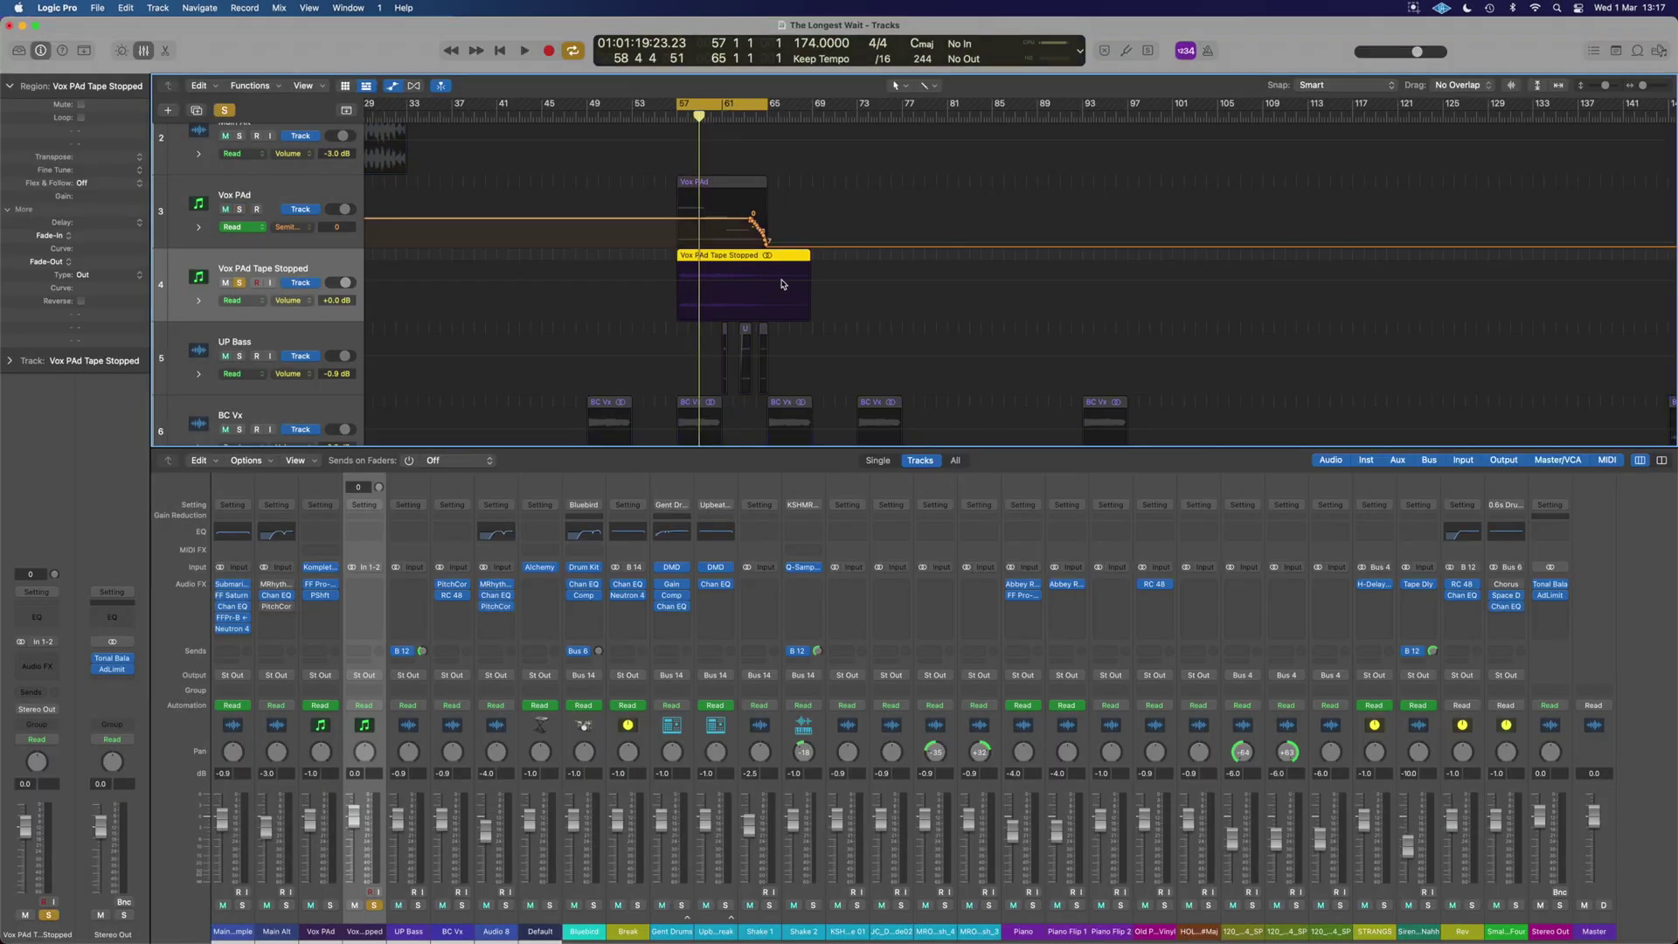
Step: Trim the bounced region's end and hide automation to show its waveform
{"action": "key", "text": "super+Down"}
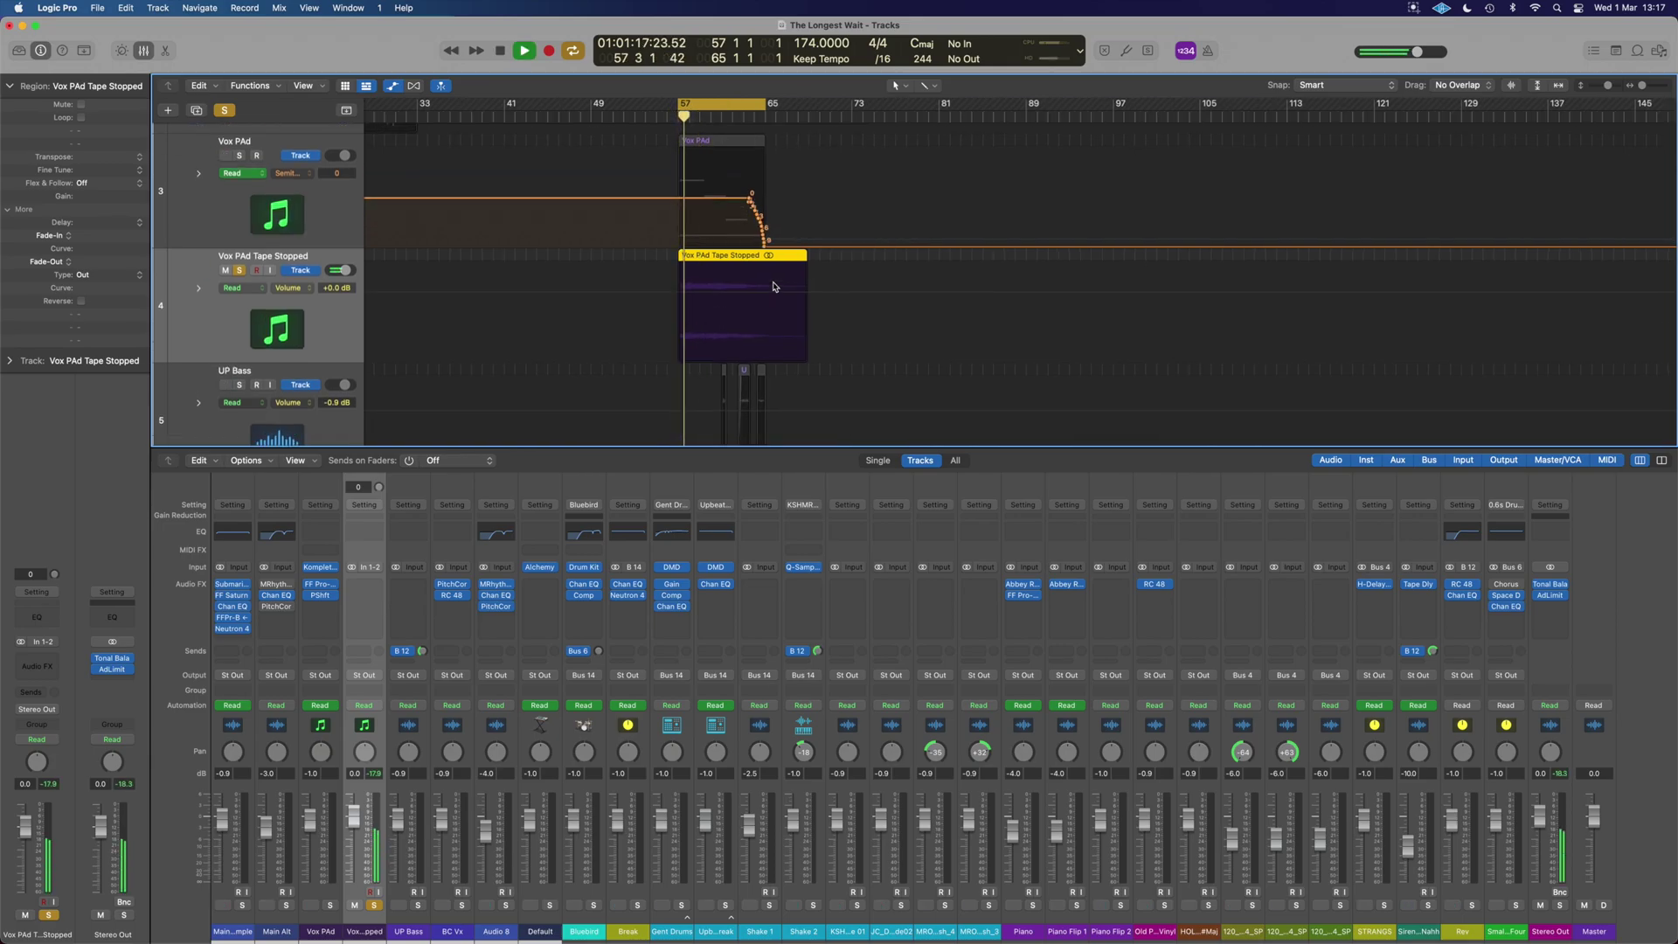
{"action": "left_click_drag", "start_coordinate": [800, 360], "coordinate": [776, 267]}
{"action": "key", "text": "a"}
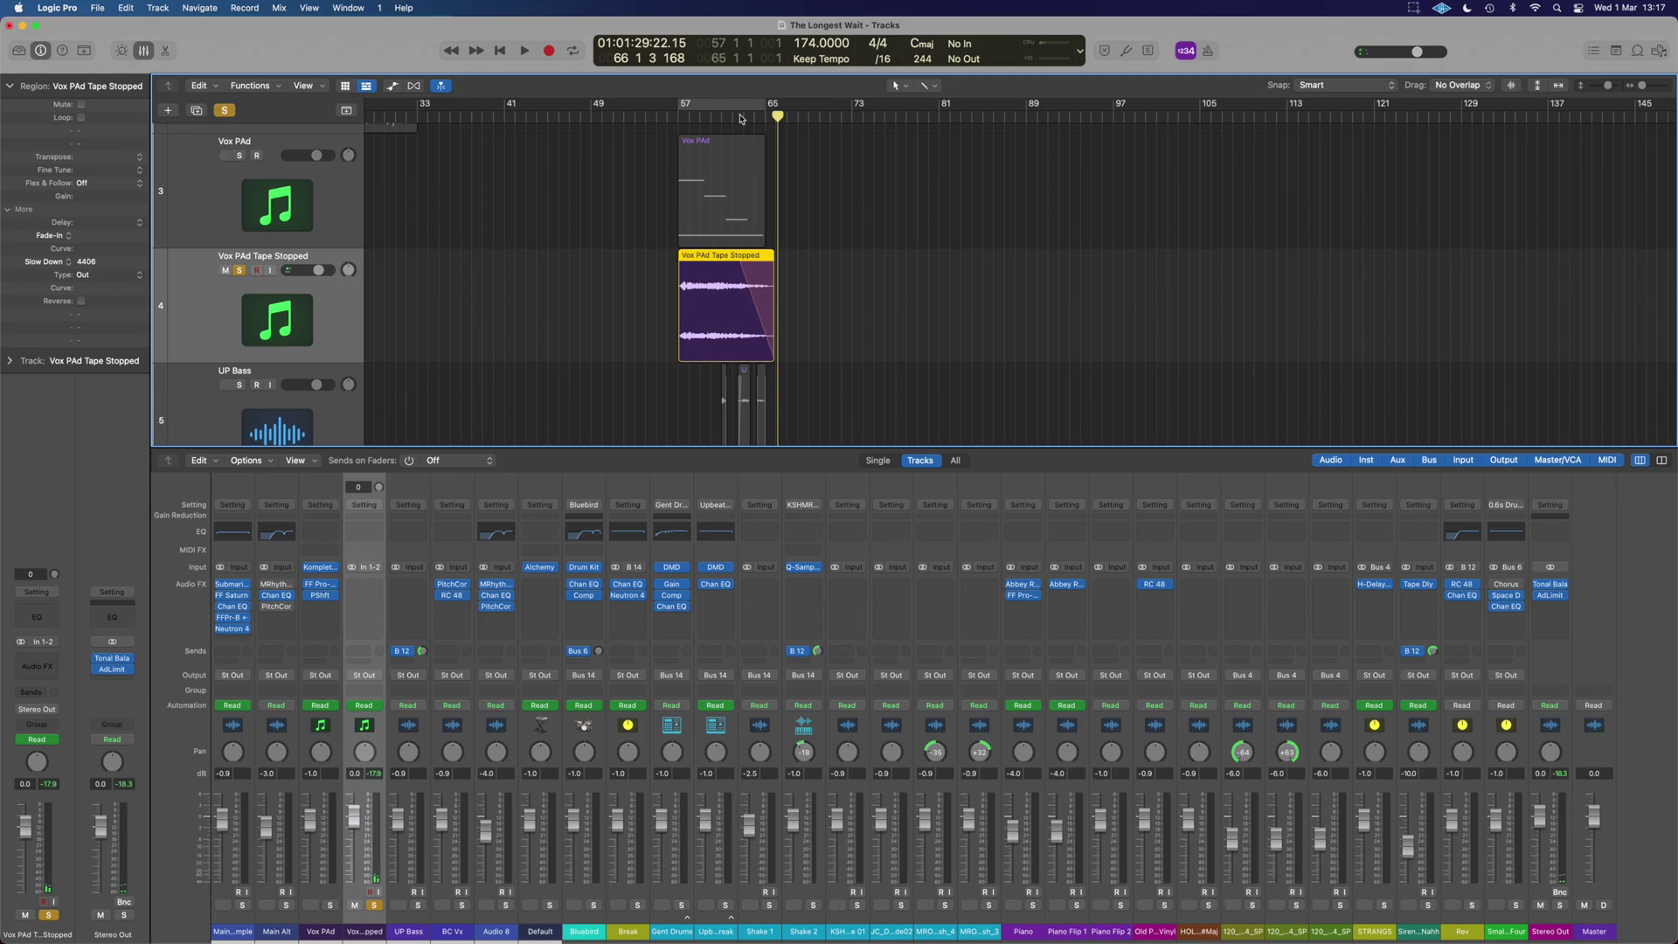
Step: Unsolo the Vox PAd Tape Stopped track and zoom out to the whole project
{"action": "left_click", "coordinate": [239, 270]}
{"action": "left_click", "coordinate": [547, 226], "text": "ctrl+alt"}
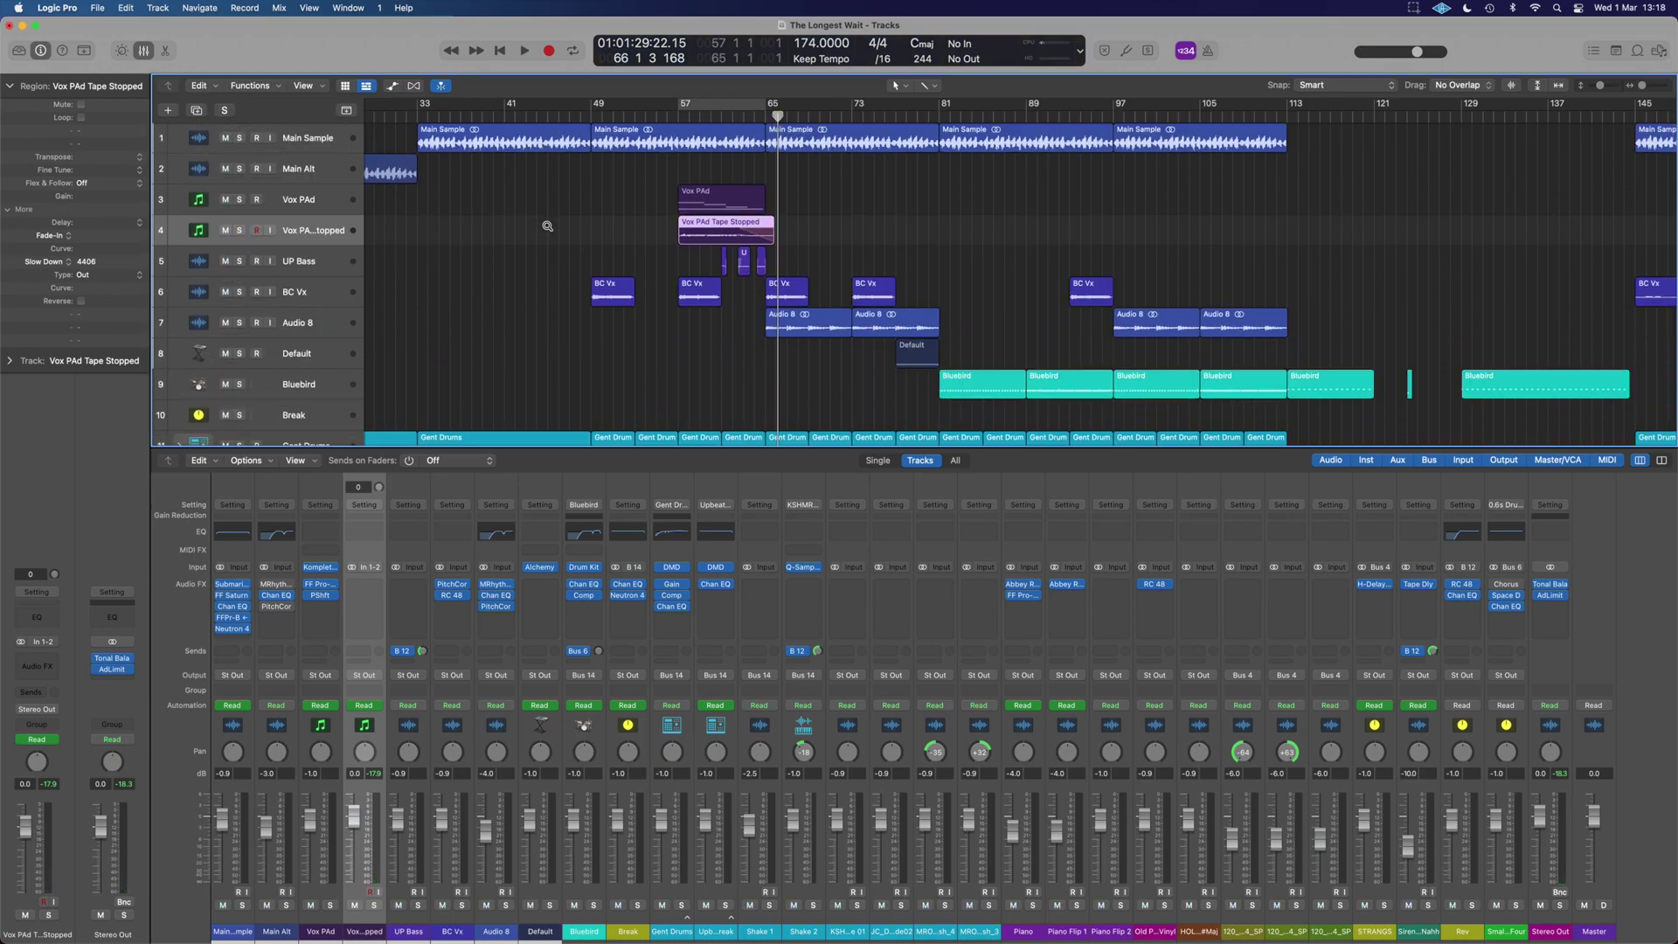
{"action": "left_click", "coordinate": [547, 229], "text": "ctrl+alt"}
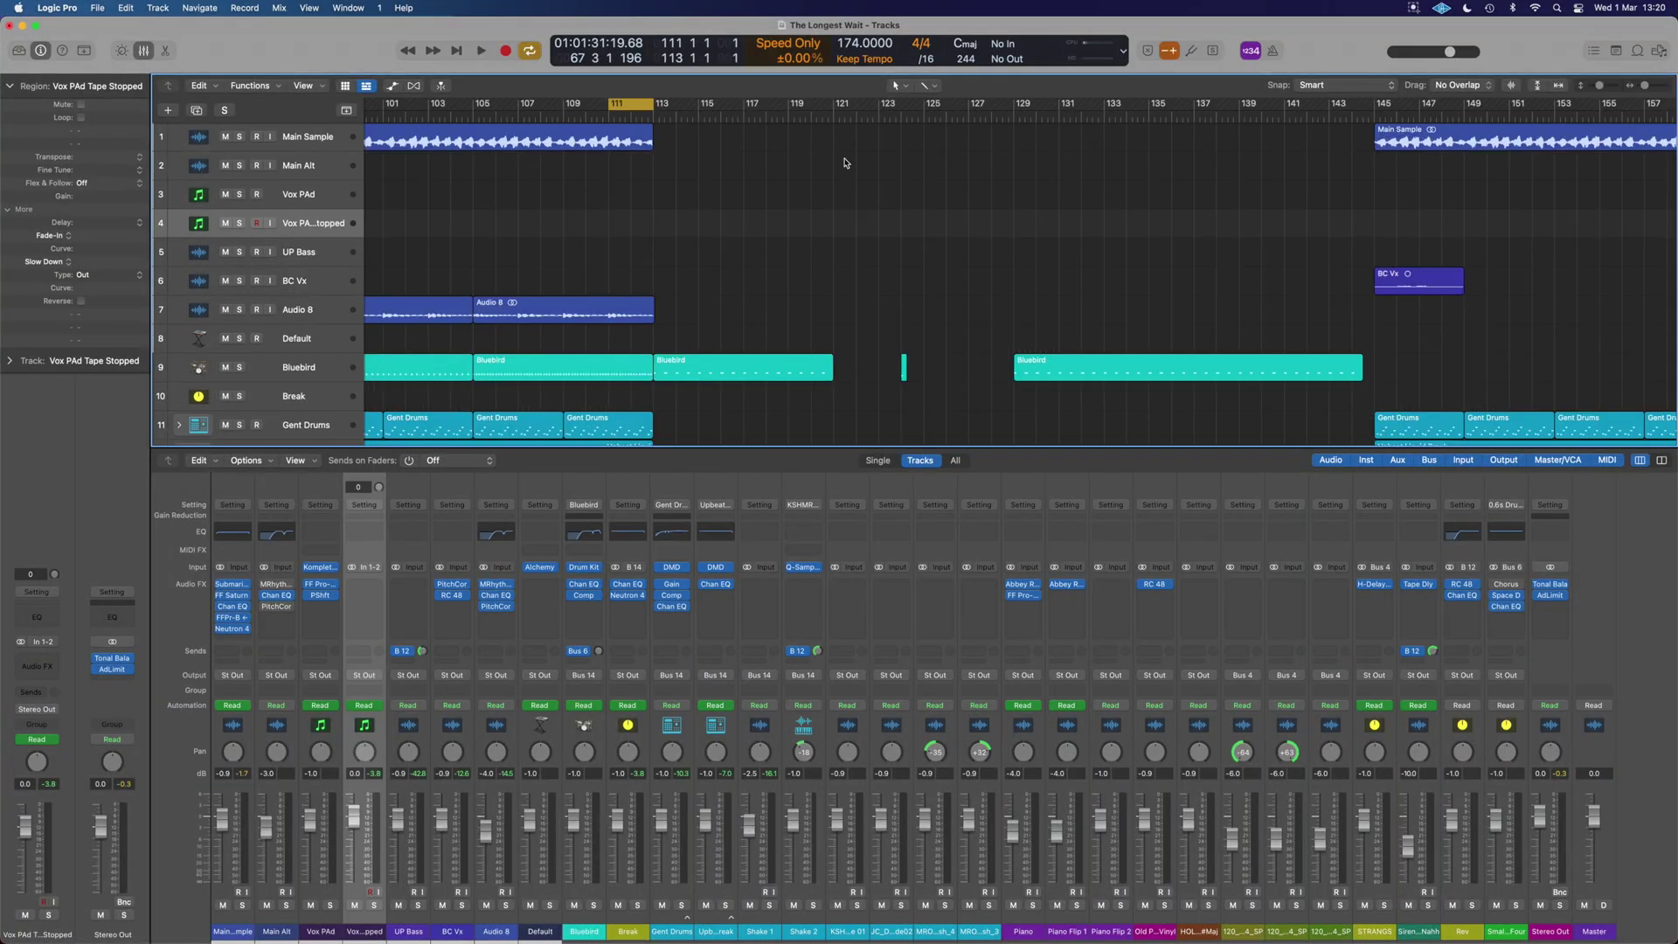
Step: Show the global tempo track and add a tempo point at bar 112 set to 174
{"action": "key", "text": "g"}
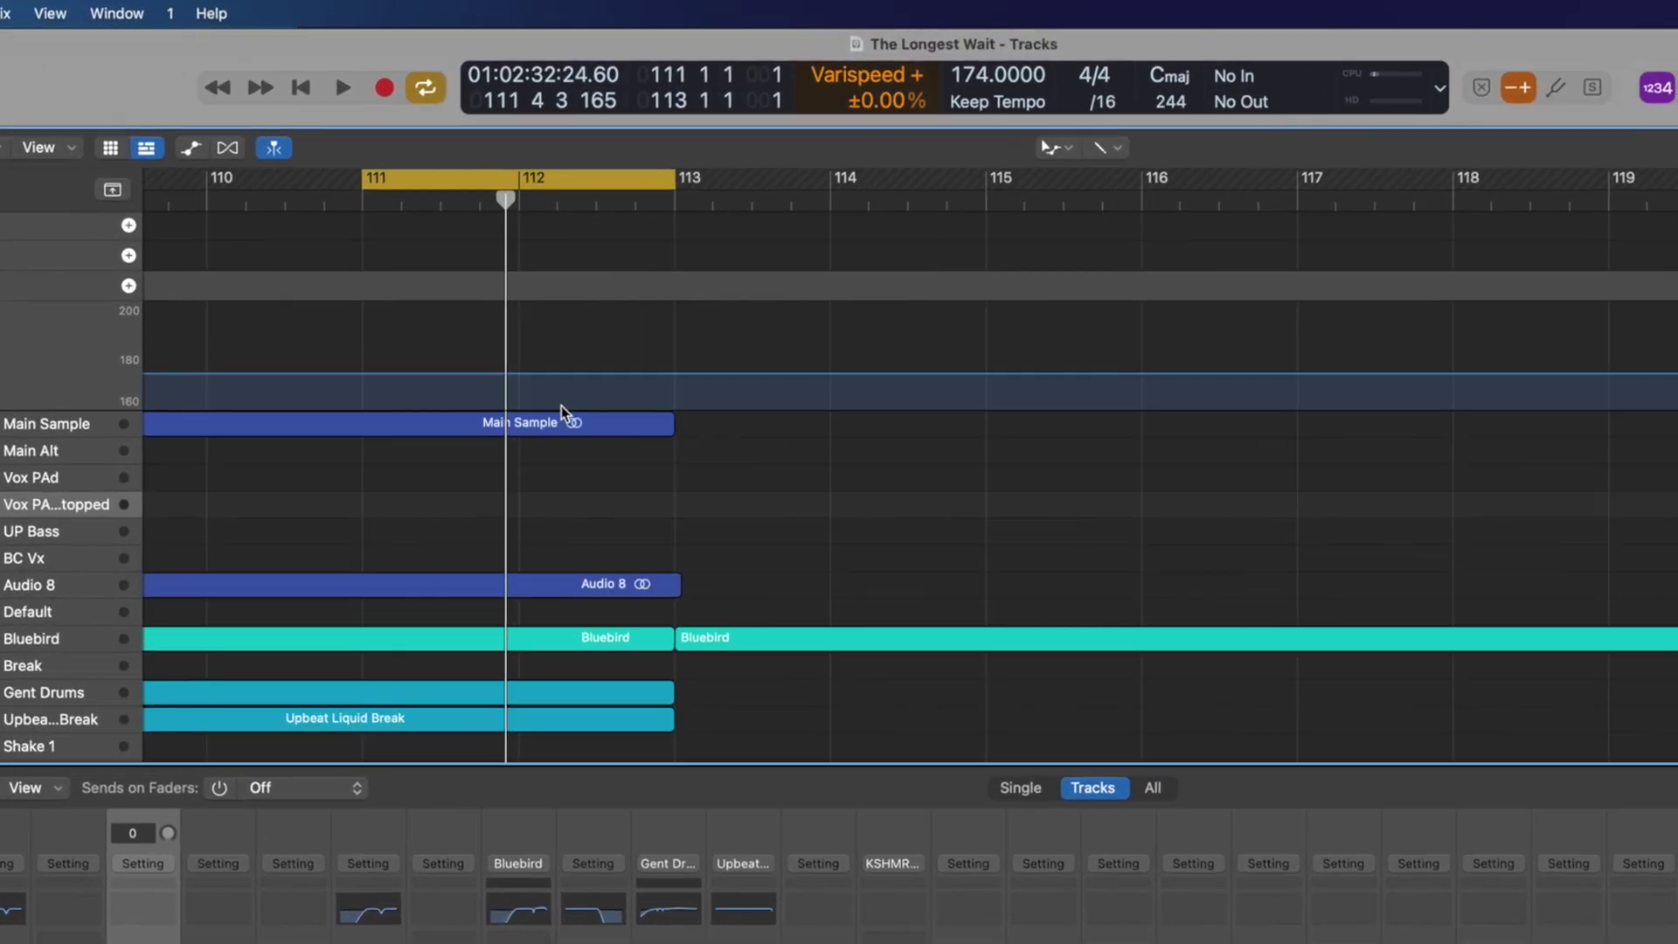
{"action": "scroll", "coordinate": [559, 423], "scroll_direction": "left", "scroll_amount": 5}
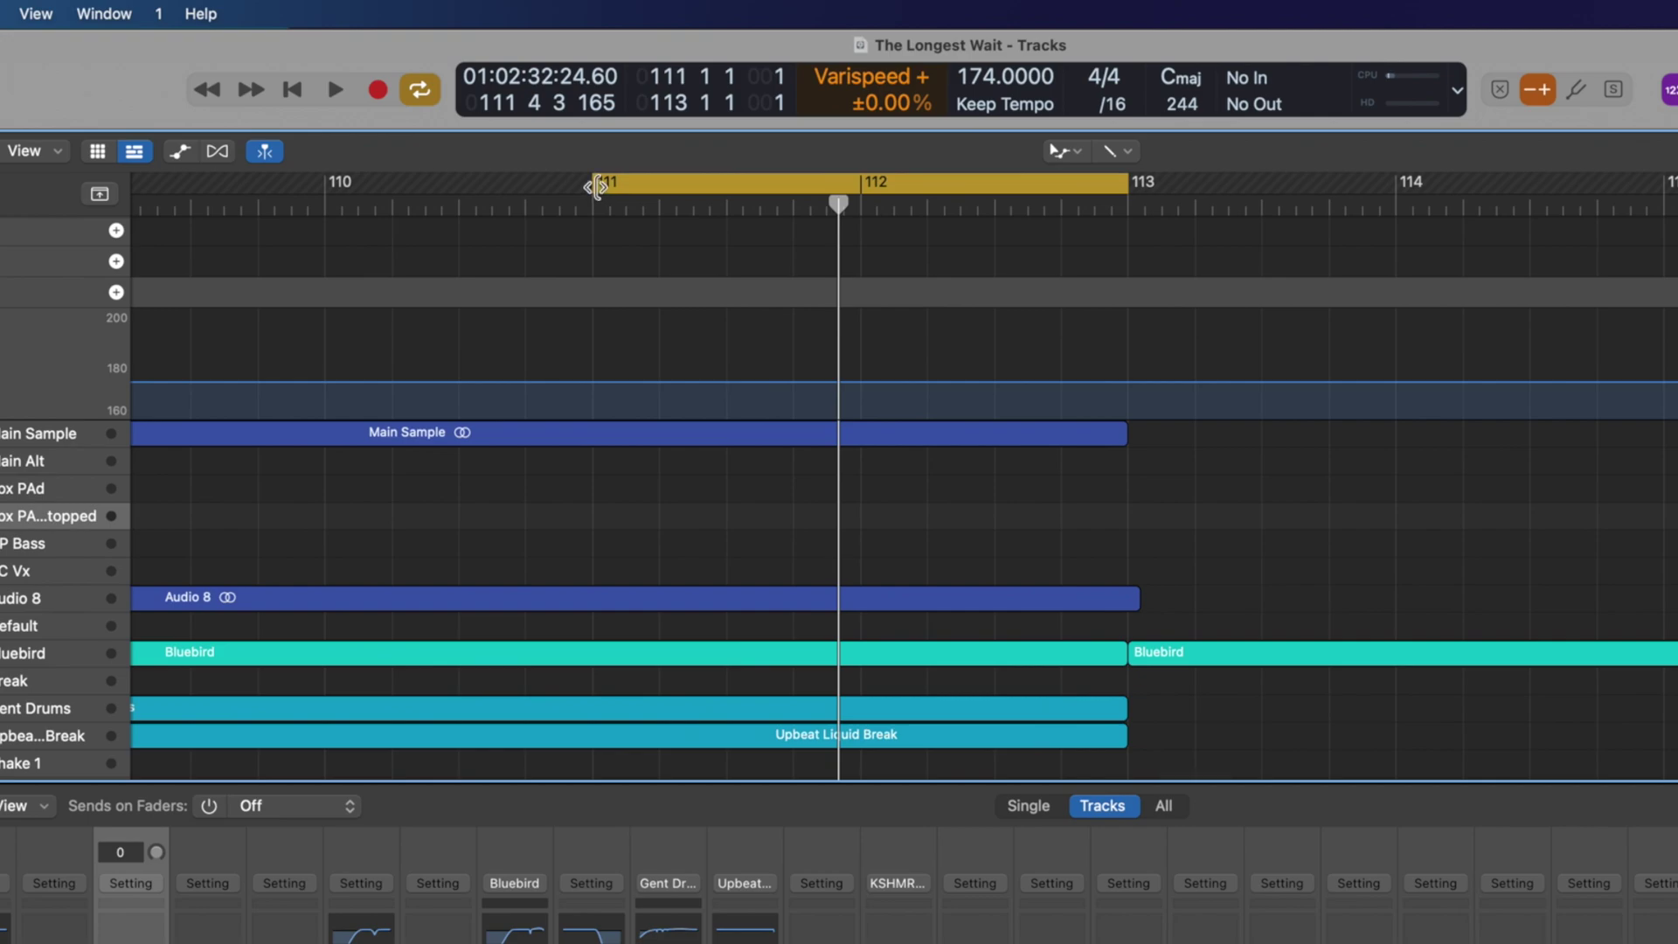
{"action": "left_click_drag", "start_coordinate": [595, 183], "coordinate": [863, 190]}
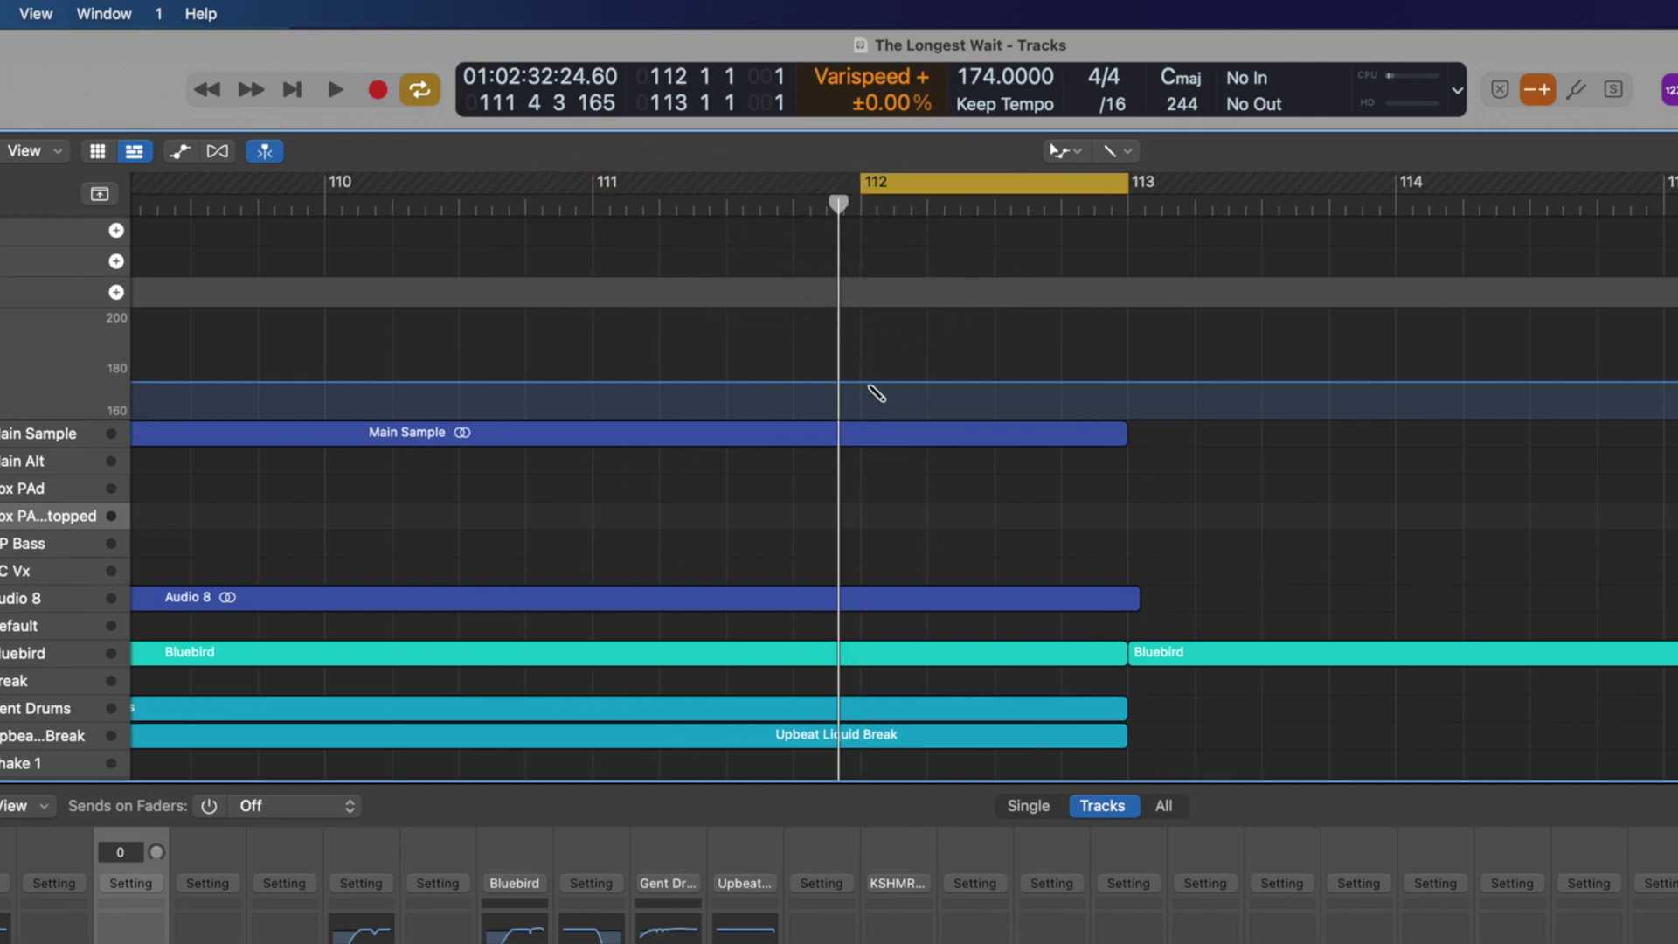
{"action": "left_click", "coordinate": [862, 384]}
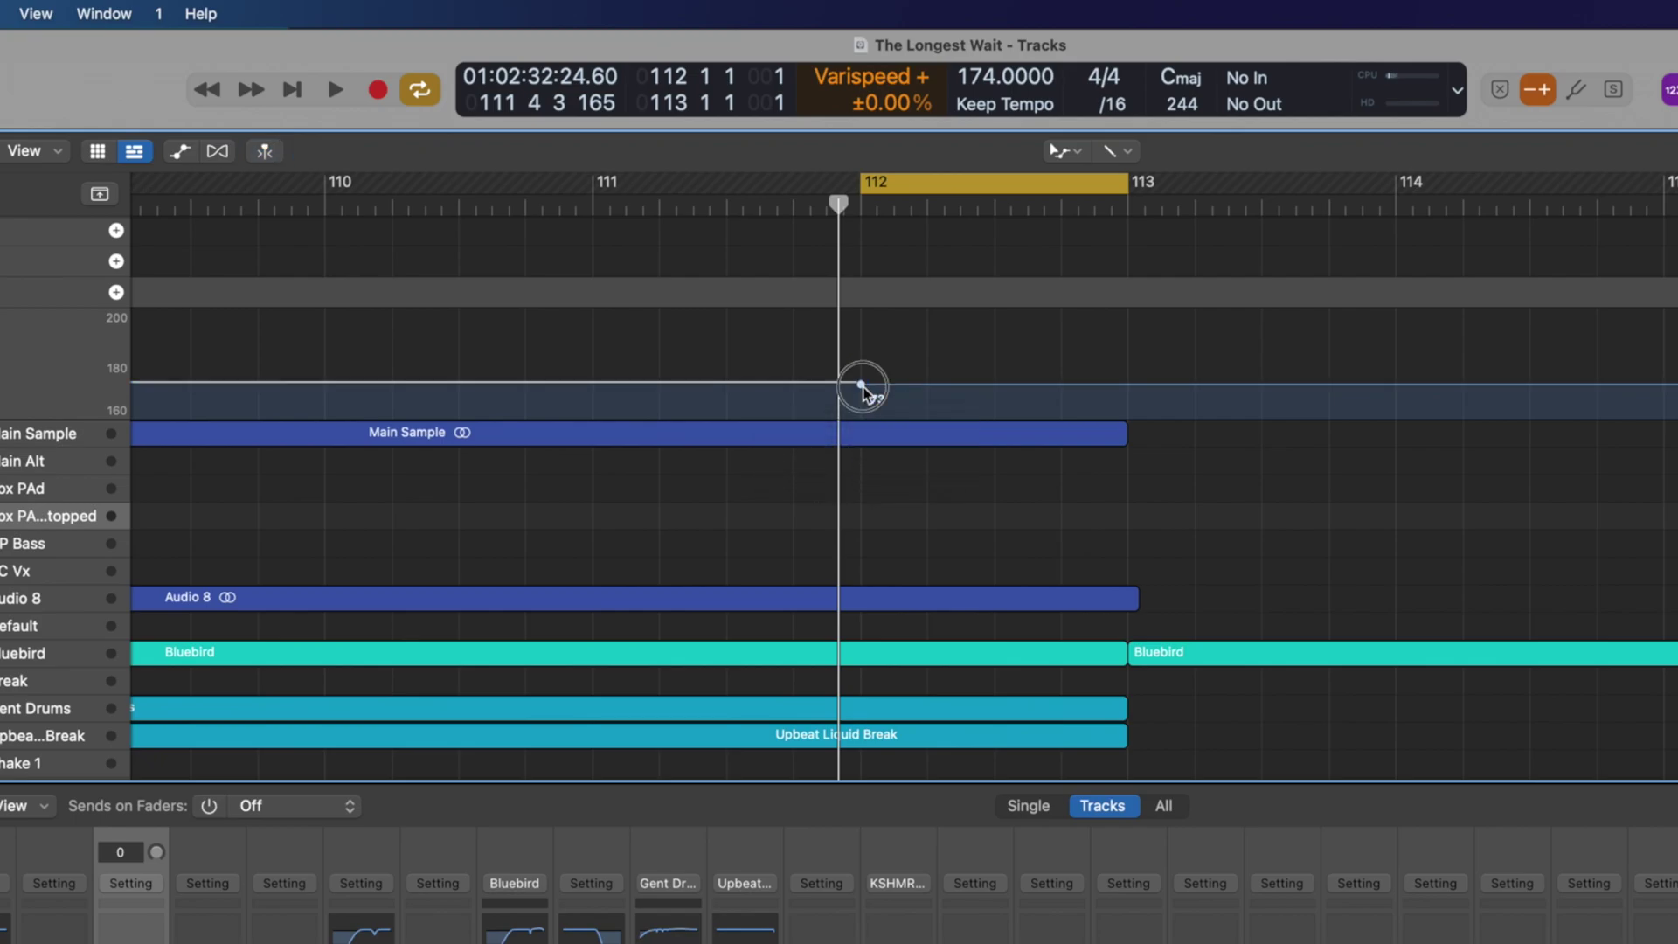
{"action": "left_click_drag", "start_coordinate": [862, 385], "coordinate": [862, 385]}
{"action": "left_click_drag", "start_coordinate": [292, 474], "coordinate": [299, 477]}
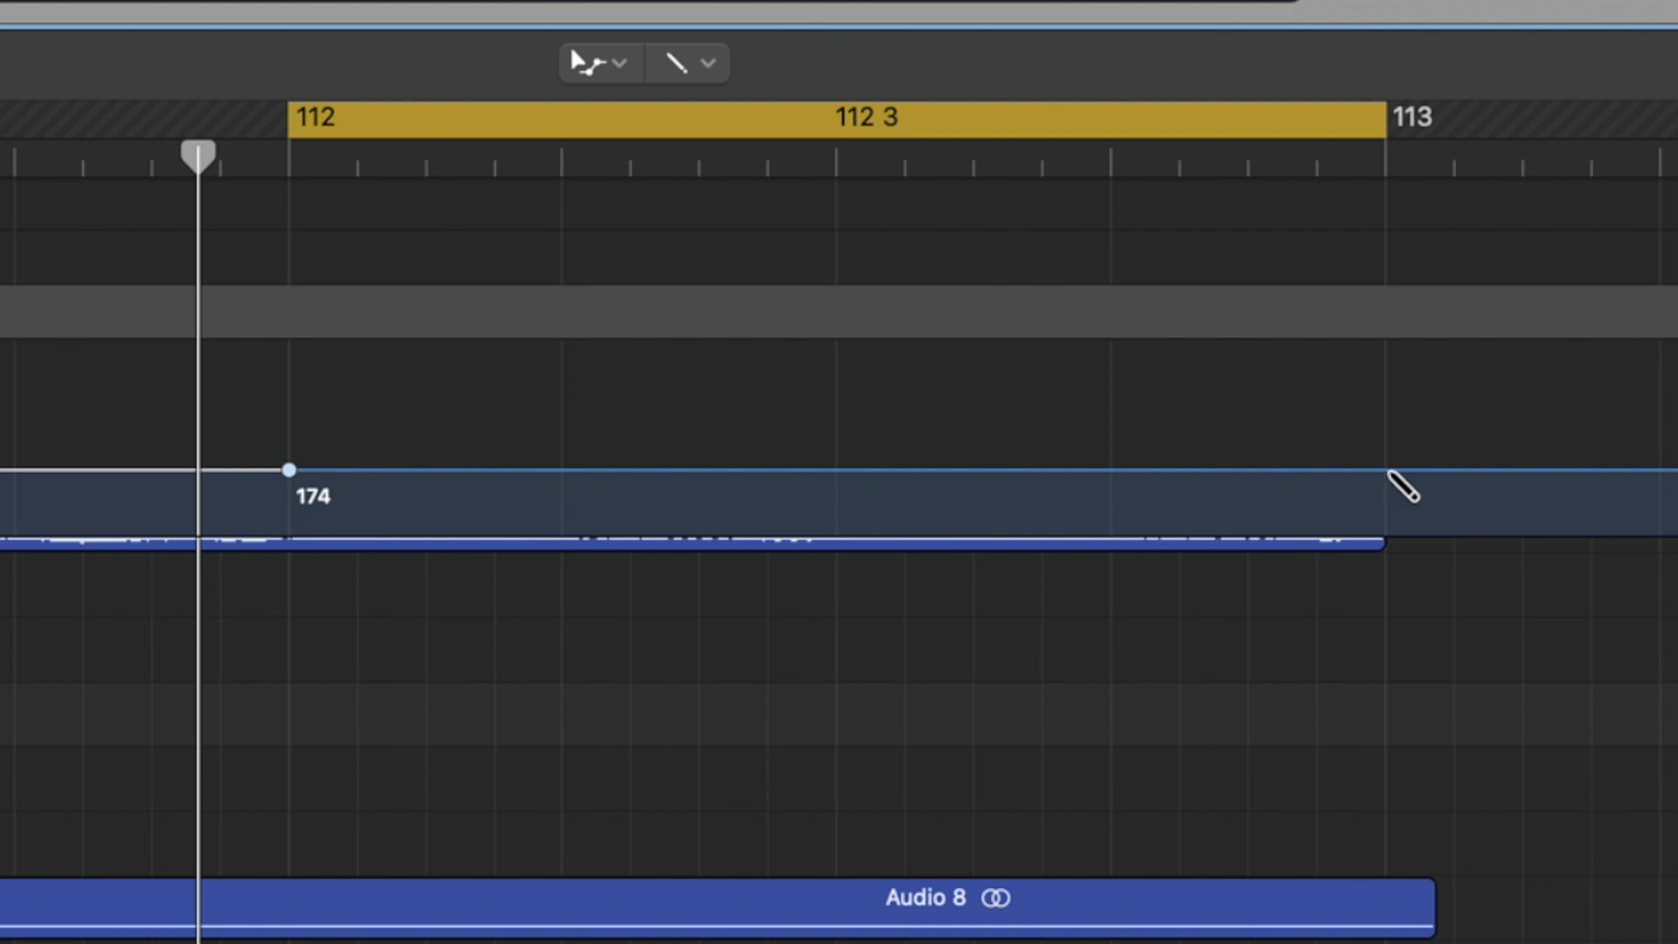
Step: Add a bar 113 tempo point, bend the ramp into a curve, and lower it toward 153
{"action": "left_click", "coordinate": [1388, 473]}
{"action": "mouse_move", "coordinate": [1390, 480]}
{"action": "left_mouse_down"}
{"action": "mouse_move", "coordinate": [1387, 444]}
{"action": "mouse_move", "coordinate": [1385, 479]}
{"action": "mouse_move", "coordinate": [1379, 465]}
{"action": "left_mouse_up"}
{"action": "left_click_drag", "start_coordinate": [992, 470], "coordinate": [820, 472]}
{"action": "left_click_drag", "start_coordinate": [1387, 445], "coordinate": [1386, 523]}
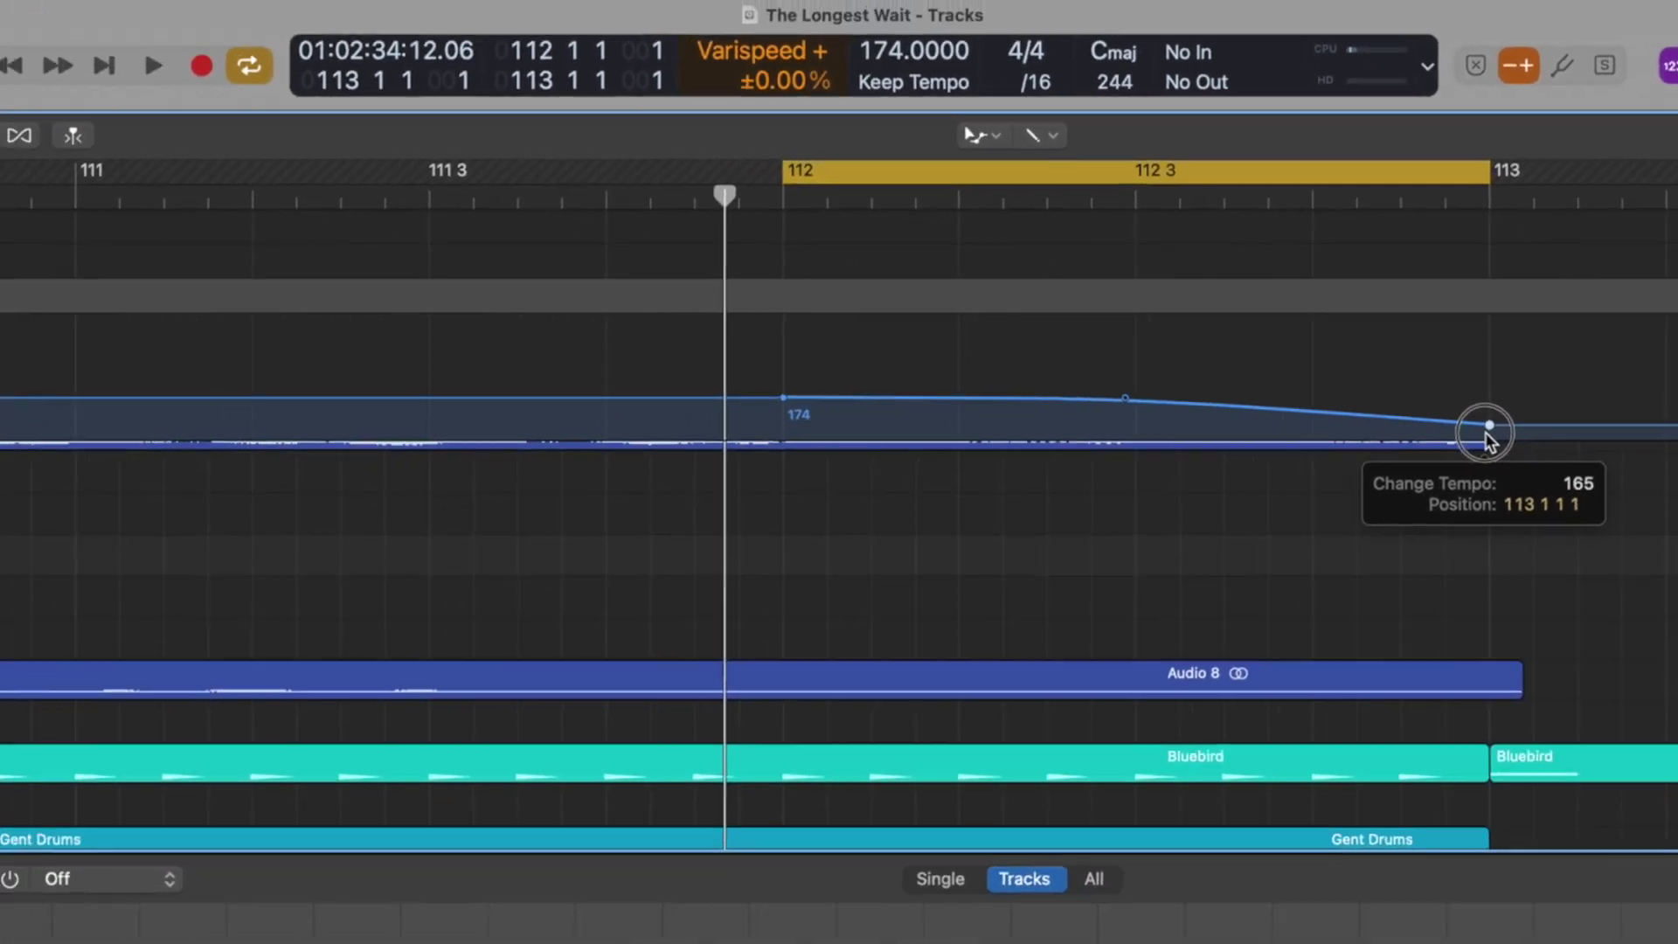
{"action": "left_click_drag", "start_coordinate": [1490, 438], "coordinate": [1513, 414]}
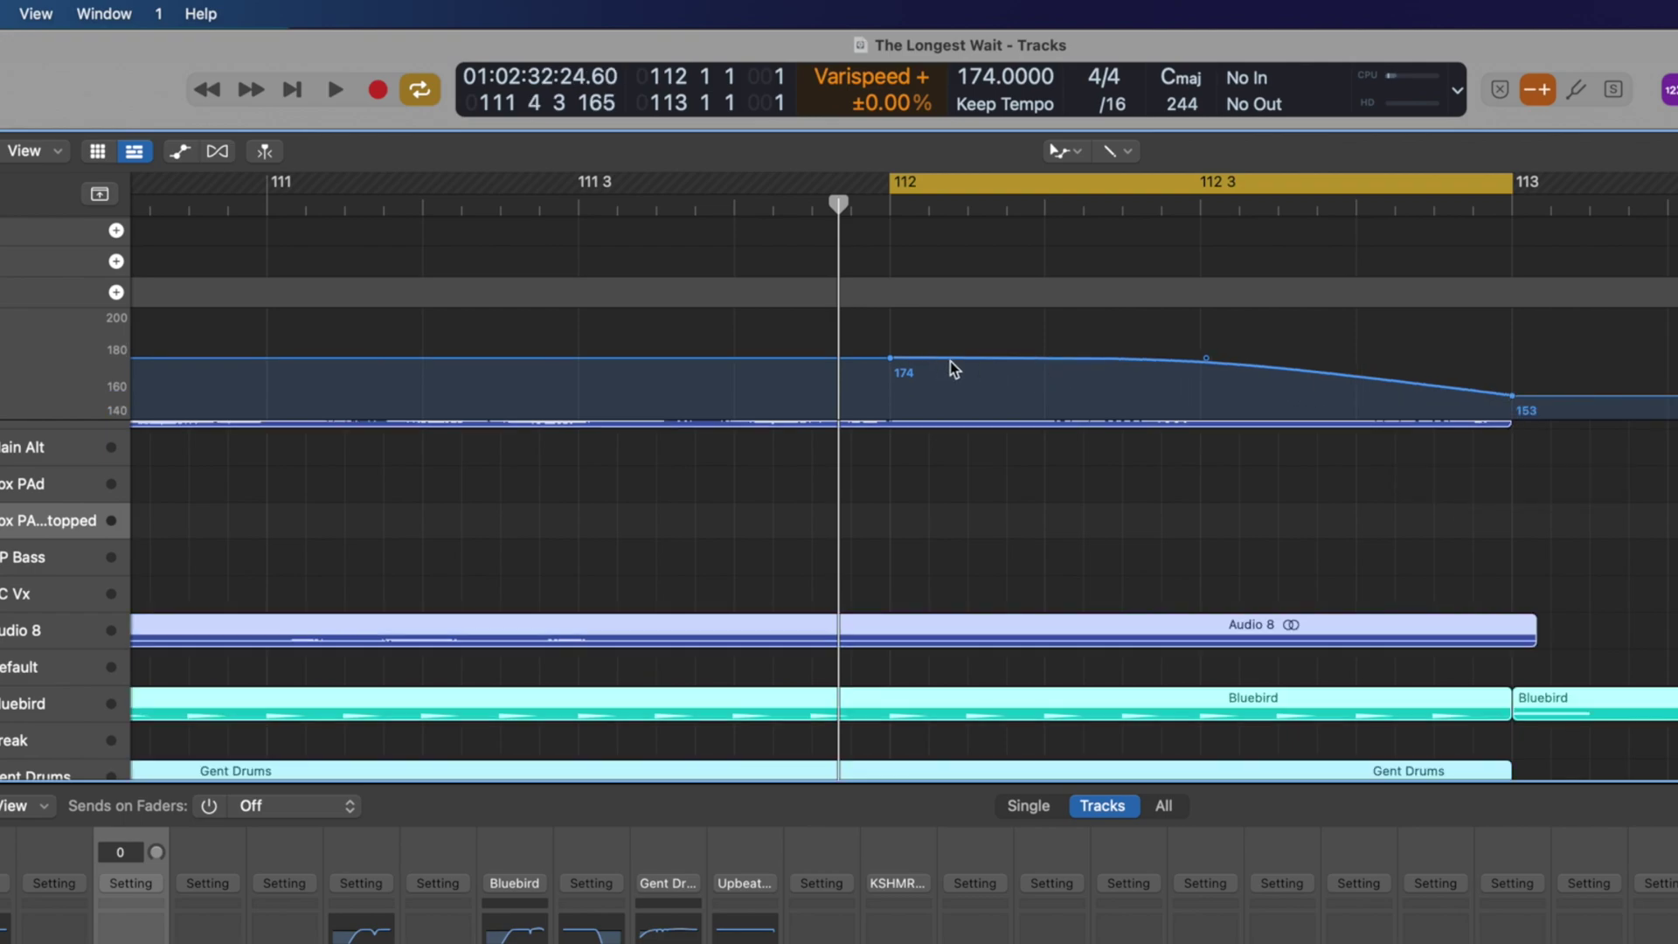
Step: Drop the bar 113 tempo point to 143 and reshape the bend of the tempo curve
{"action": "left_click", "coordinate": [1023, 338]}
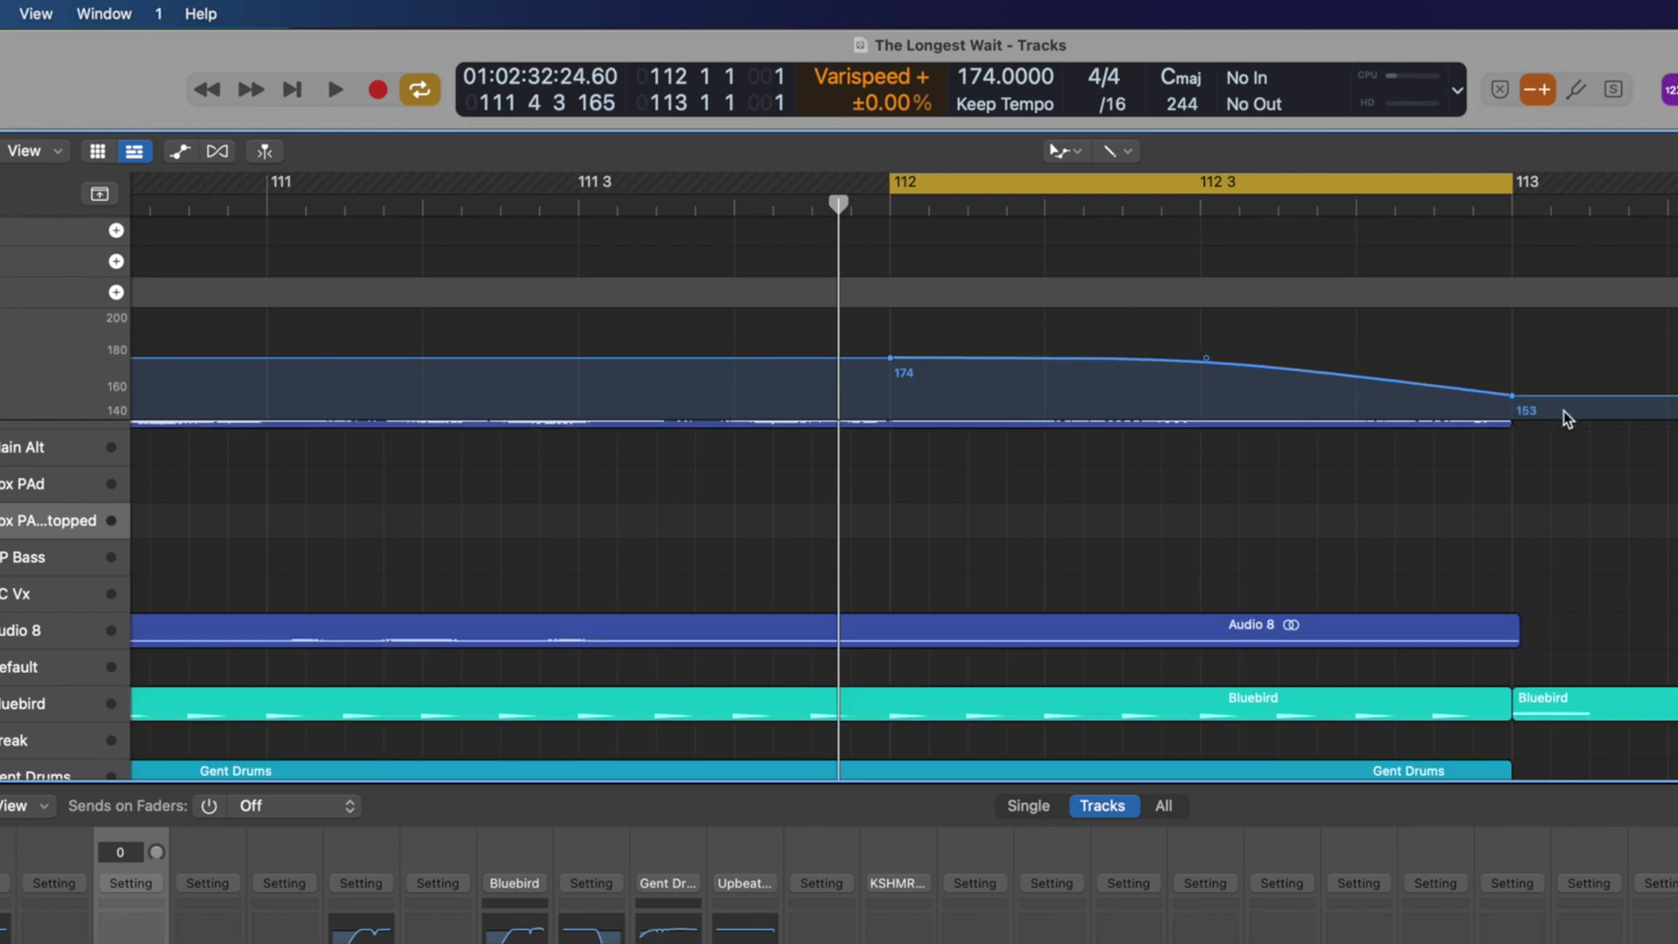
{"action": "left_click_drag", "start_coordinate": [1514, 396], "coordinate": [1511, 419]}
{"action": "left_click_drag", "start_coordinate": [1207, 357], "coordinate": [1246, 361]}
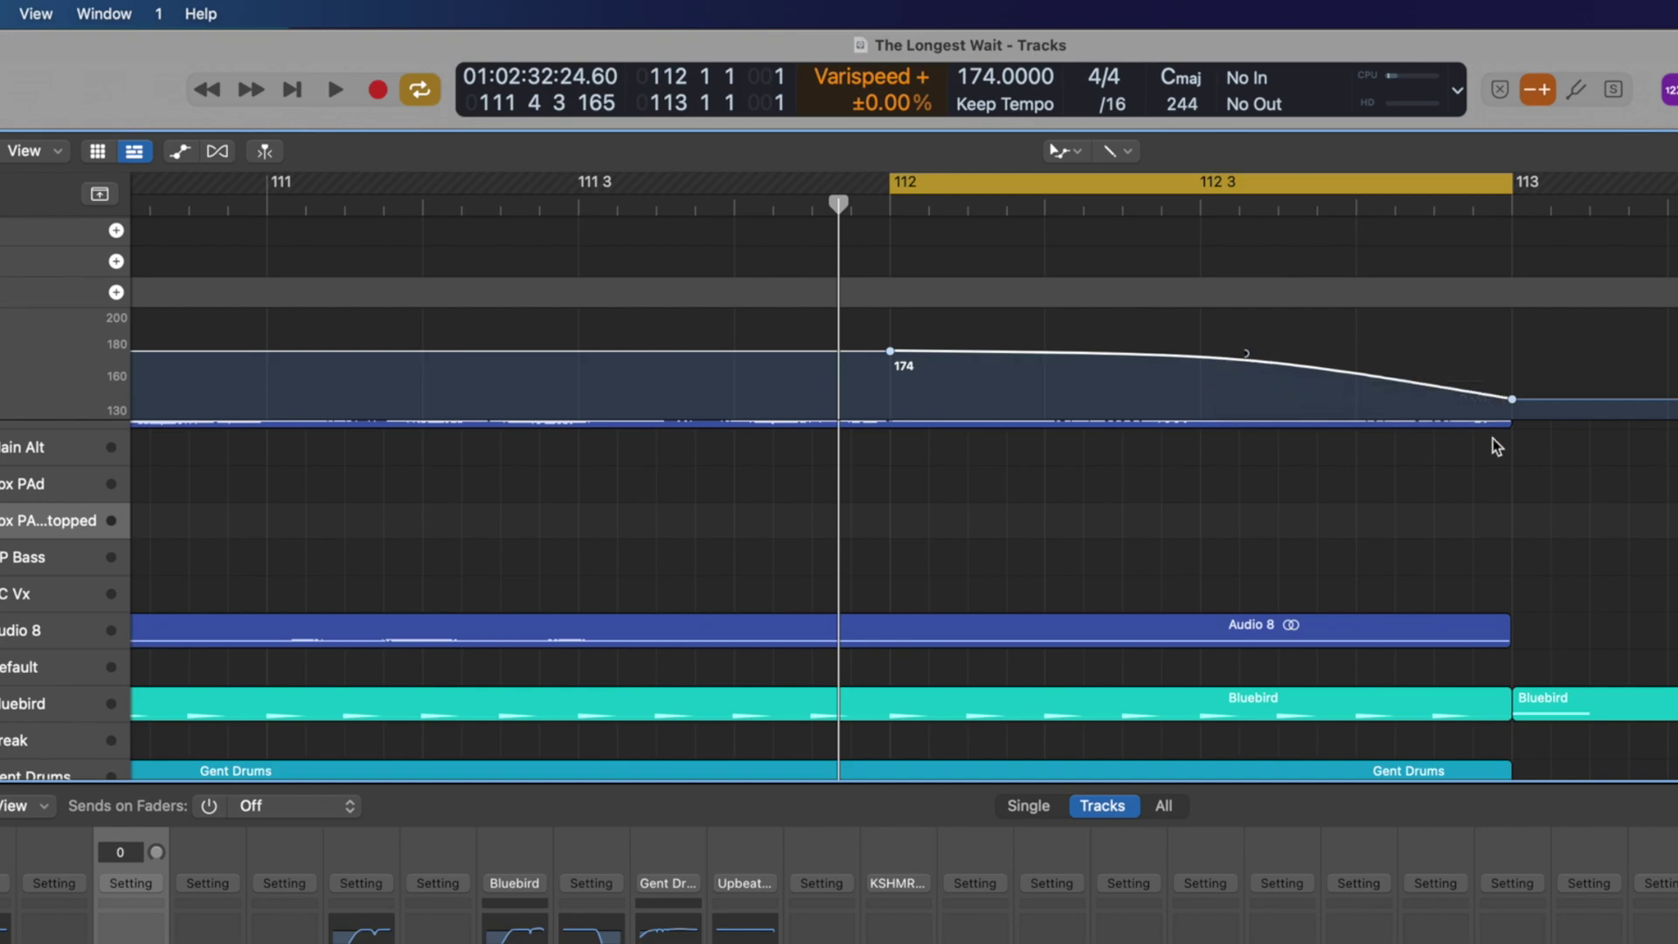
Step: Undo an accidental extra tempo point near bar 112 4 and play back the slowdown
{"action": "left_click", "coordinate": [1418, 356]}
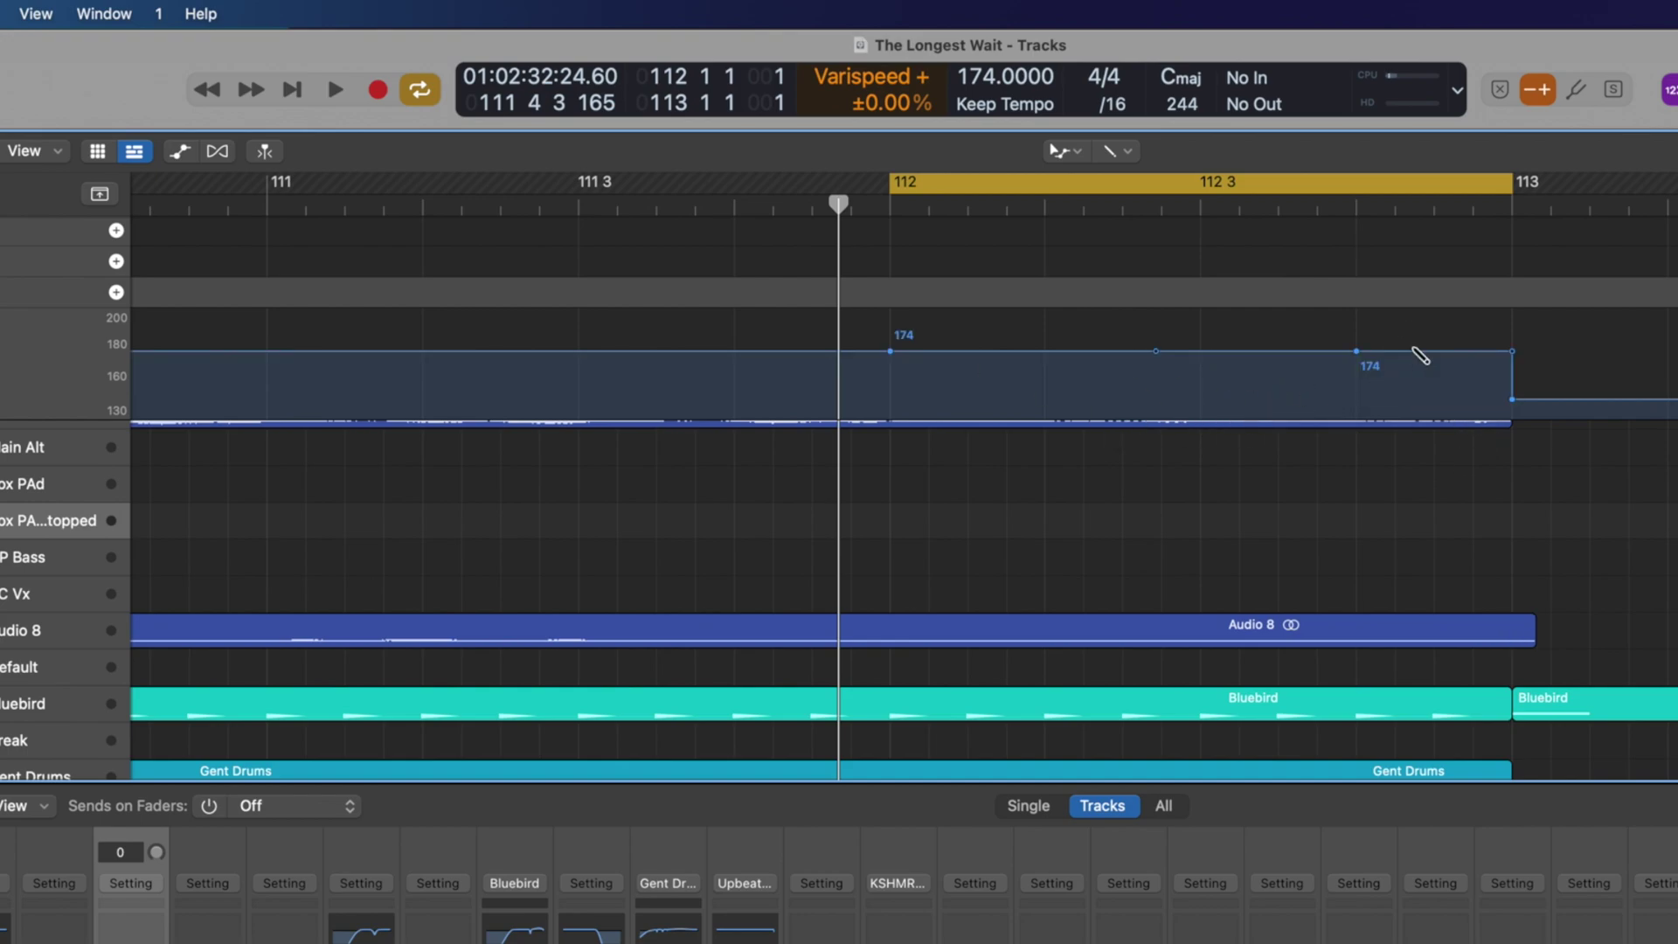
{"action": "key", "text": "super+z"}
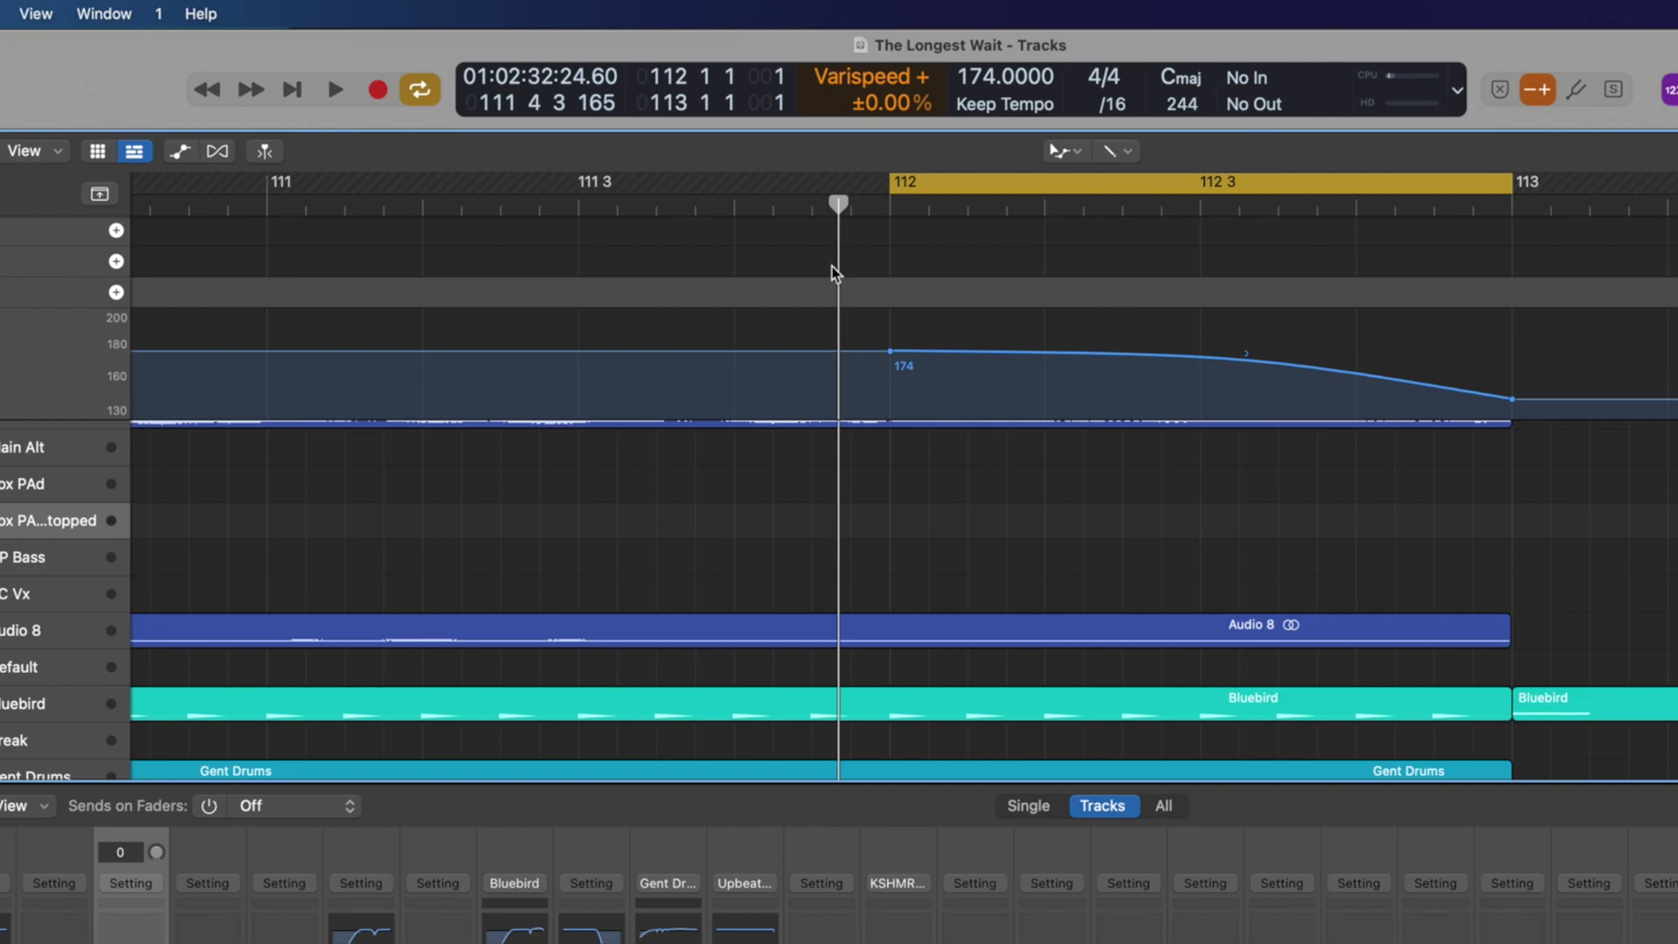
{"action": "key", "text": "space"}
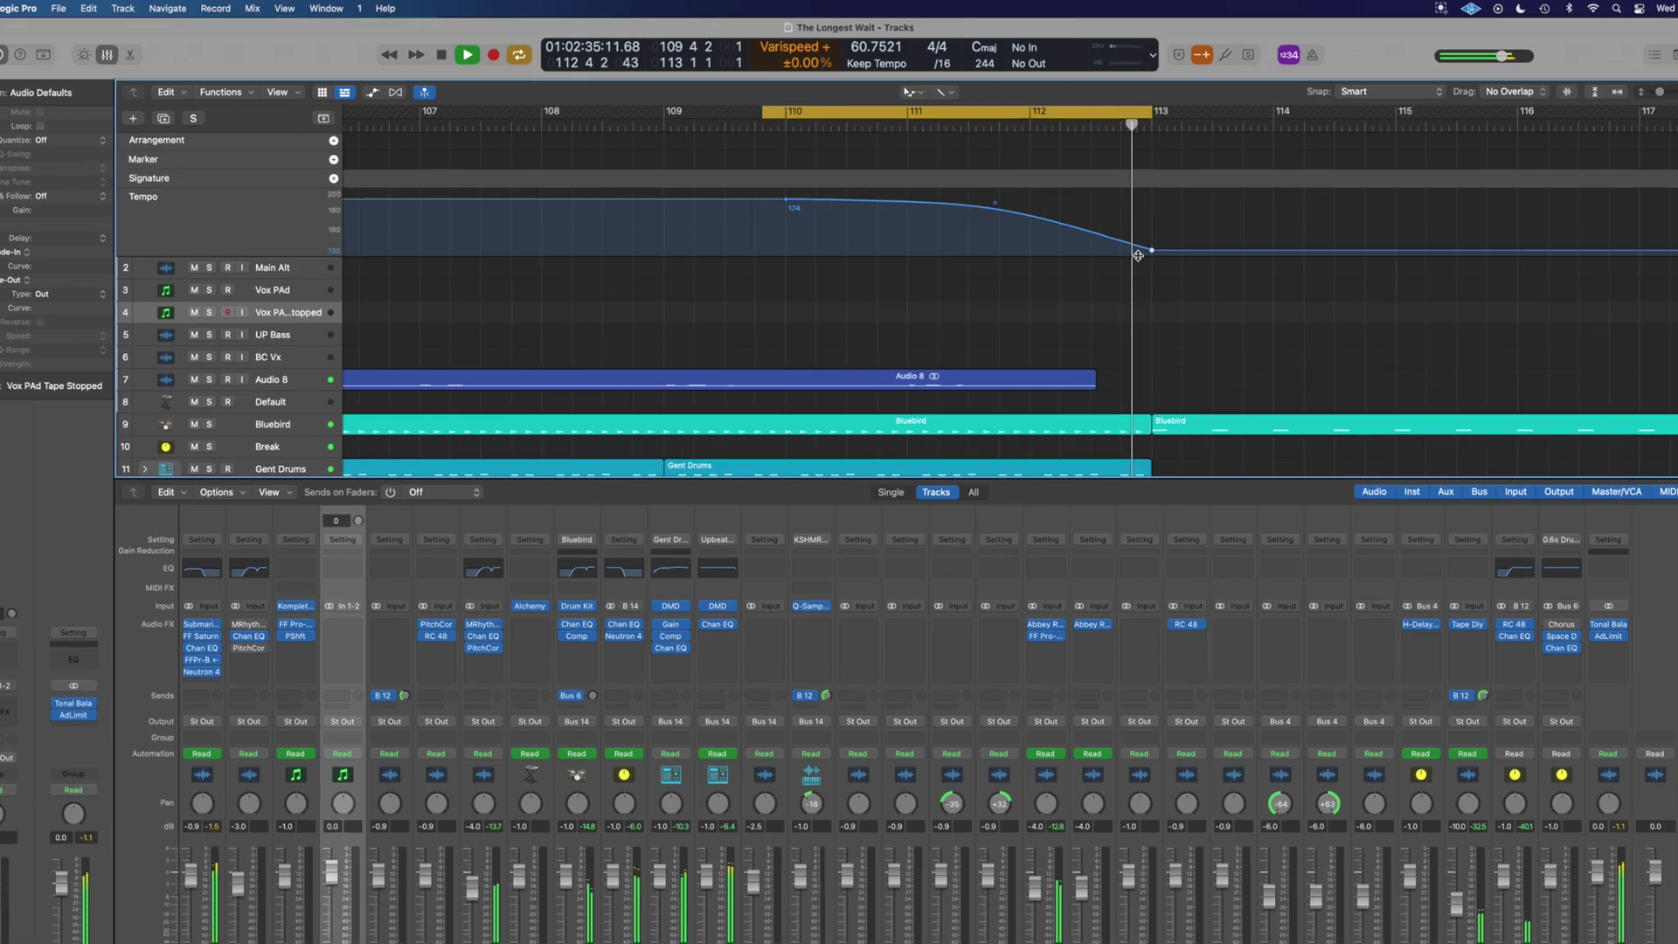
Step: Move the tempo dip's end earlier into bar 112 and set its low point
{"action": "left_click_drag", "start_coordinate": [1108, 239], "coordinate": [1068, 224]}
{"action": "left_click_drag", "start_coordinate": [1354, 395], "coordinate": [1421, 418]}
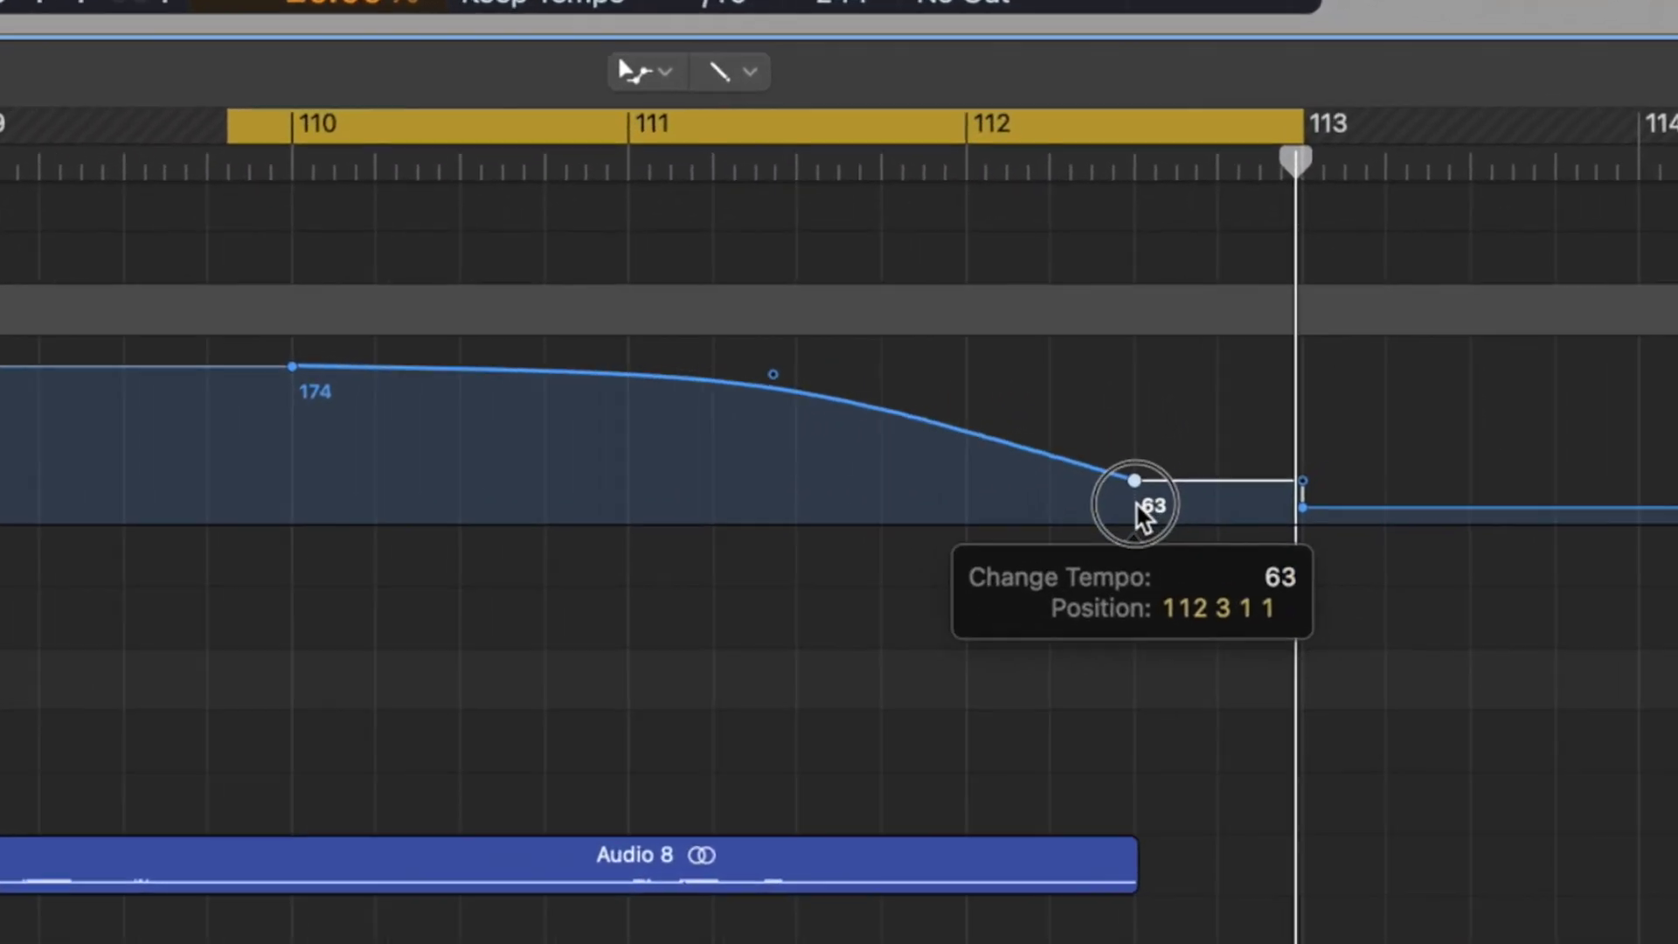
{"action": "left_click_drag", "start_coordinate": [1244, 528], "coordinate": [1299, 459]}
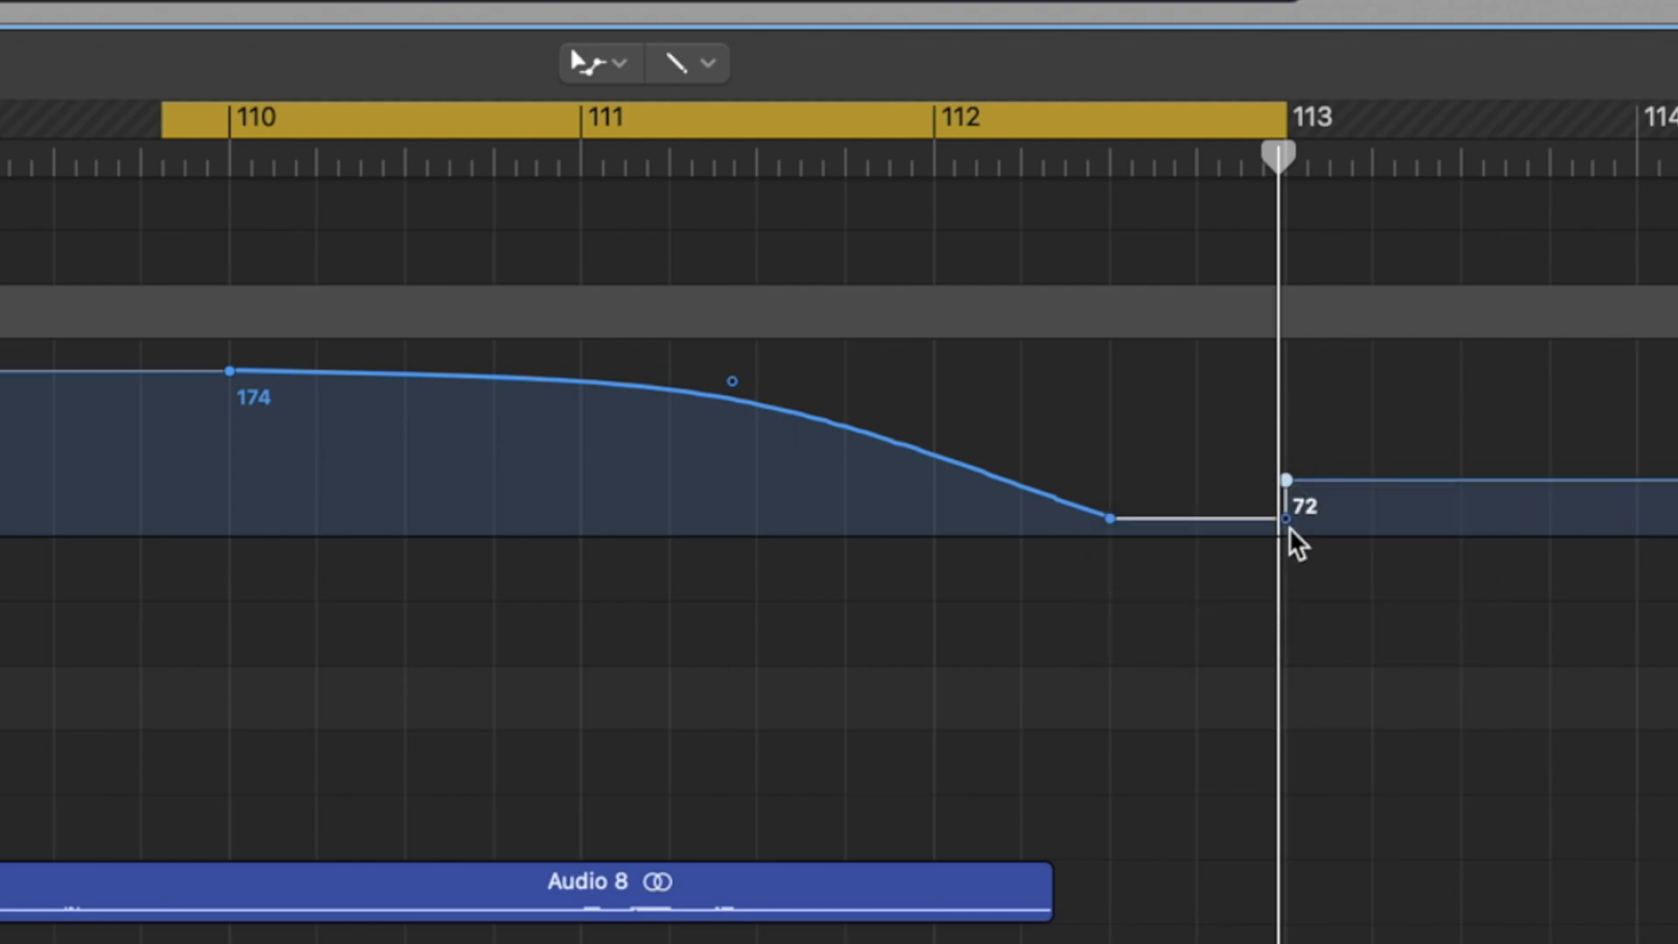
Step: Replace the bar 113 tempo step with a new point raised back to 174, then turn off cycle
{"action": "double_click", "coordinate": [1289, 480]}
{"action": "left_click", "coordinate": [1289, 460]}
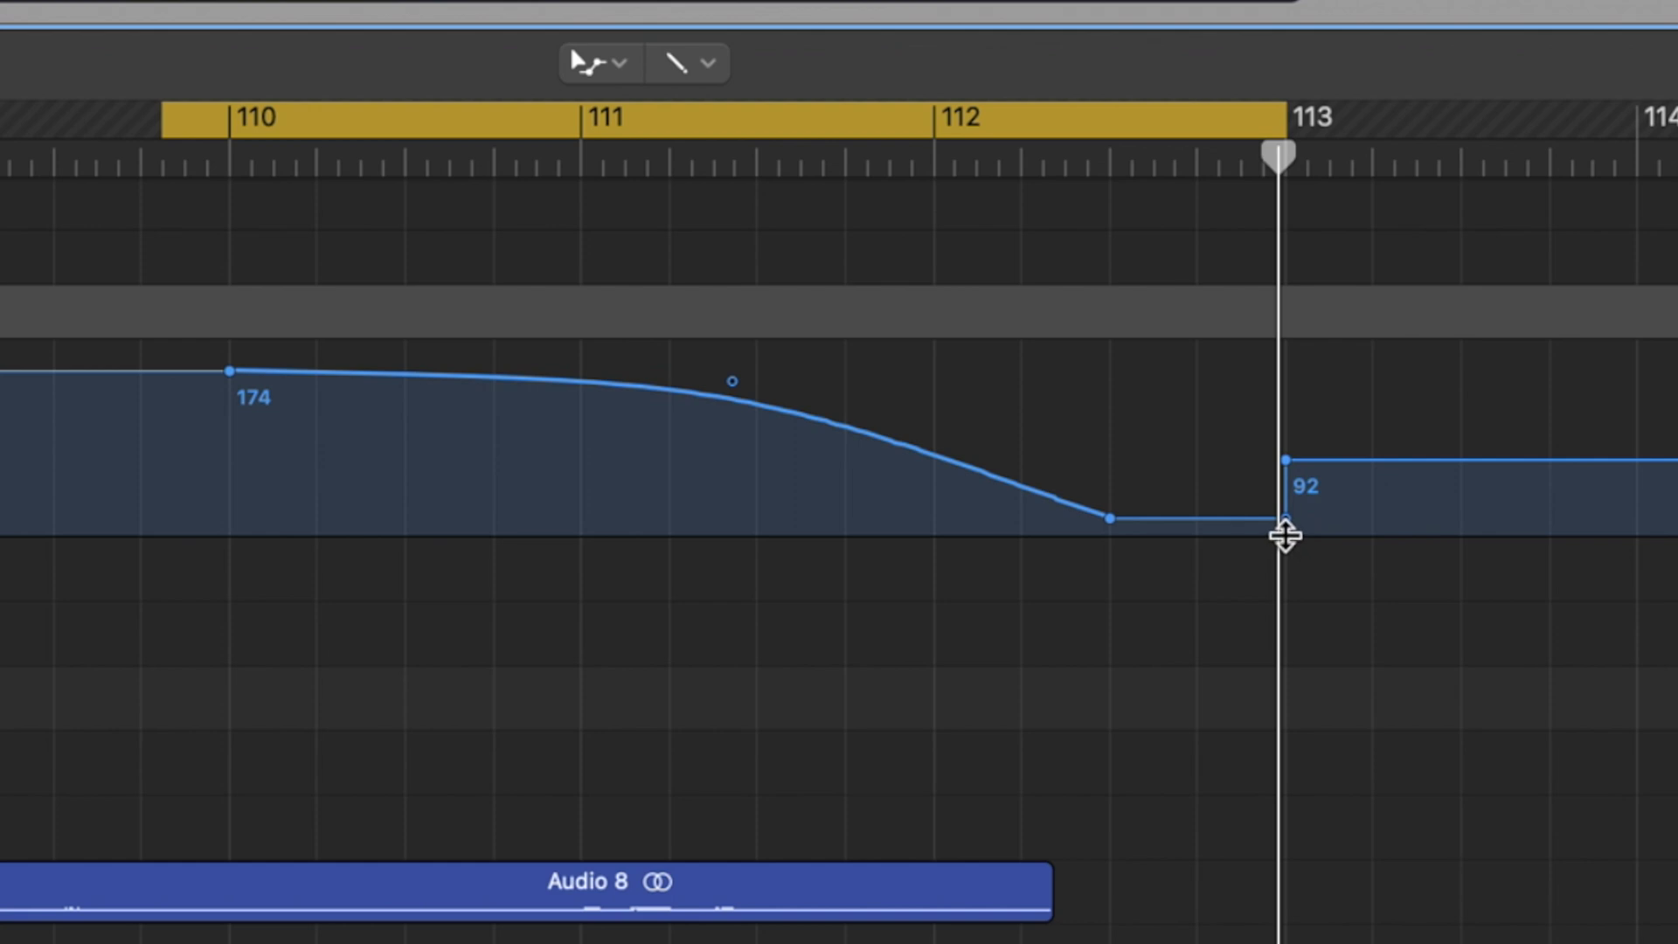
{"action": "left_click_drag", "start_coordinate": [1286, 533], "coordinate": [1287, 372]}
{"action": "key", "text": "c"}
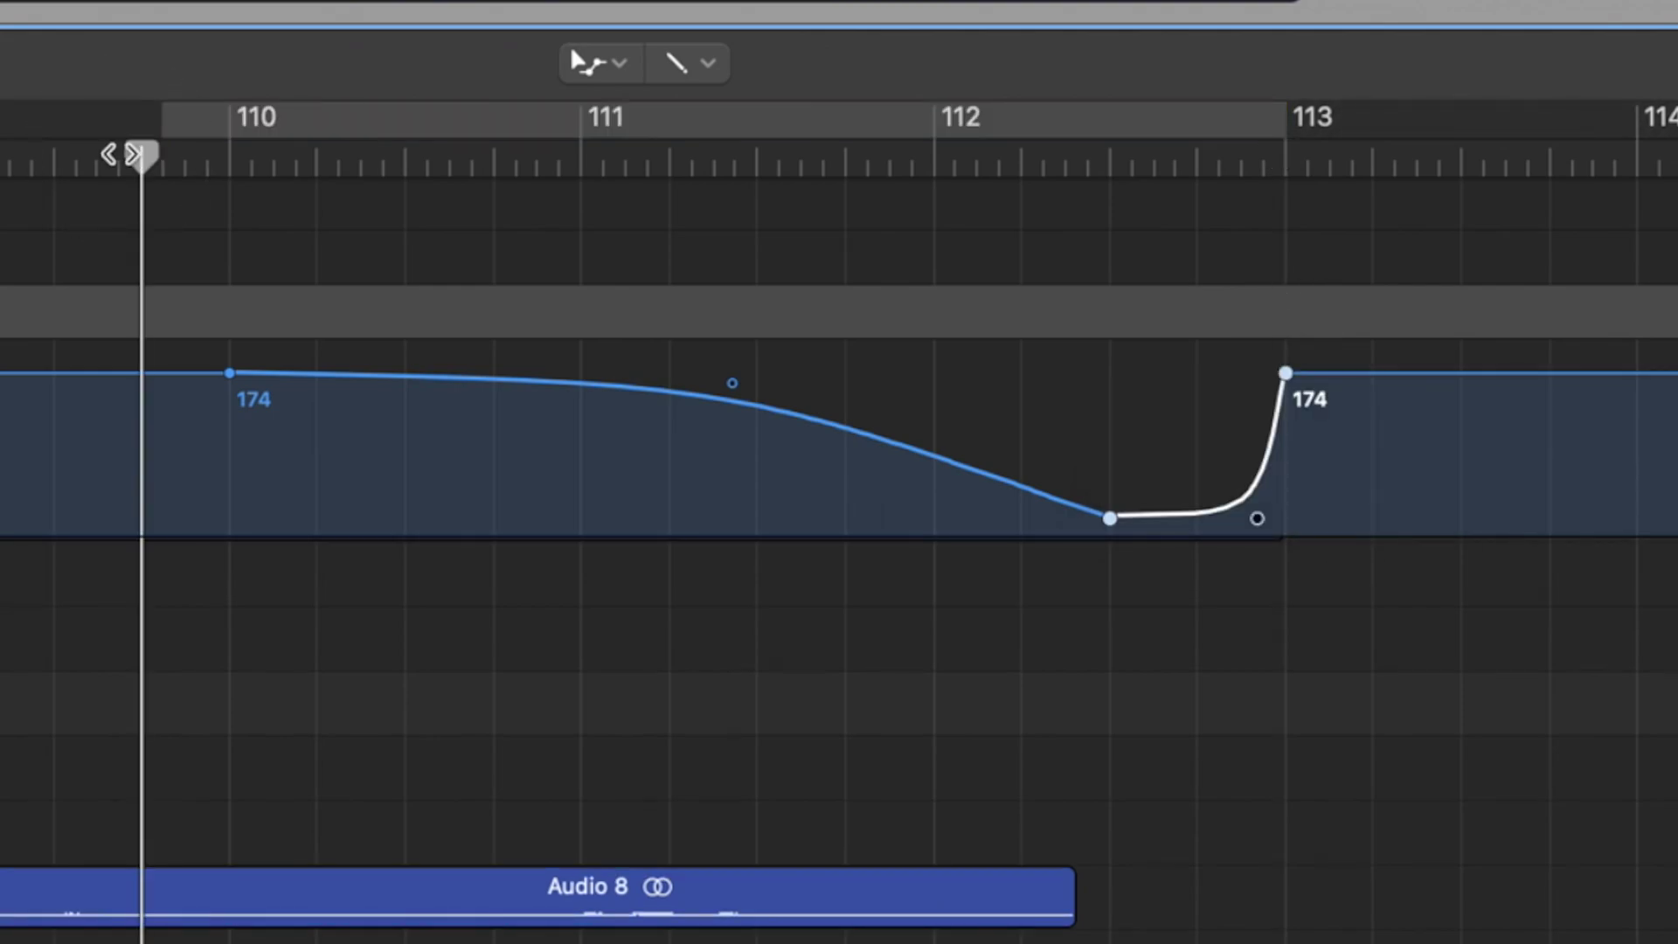